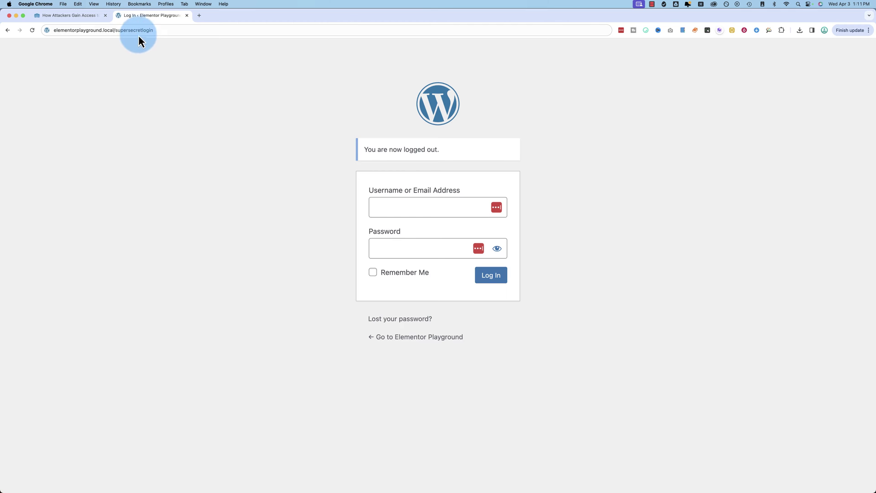
pyautogui.click(103, 30)
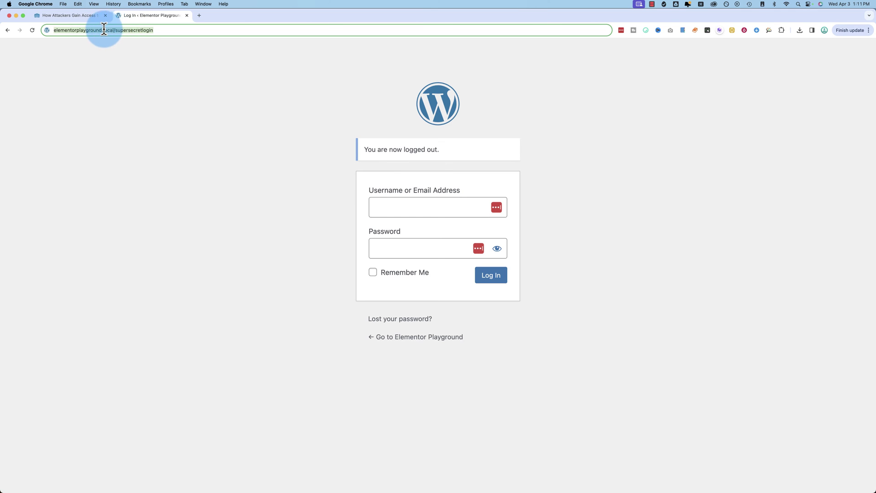
pyautogui.doubleClick(146, 30)
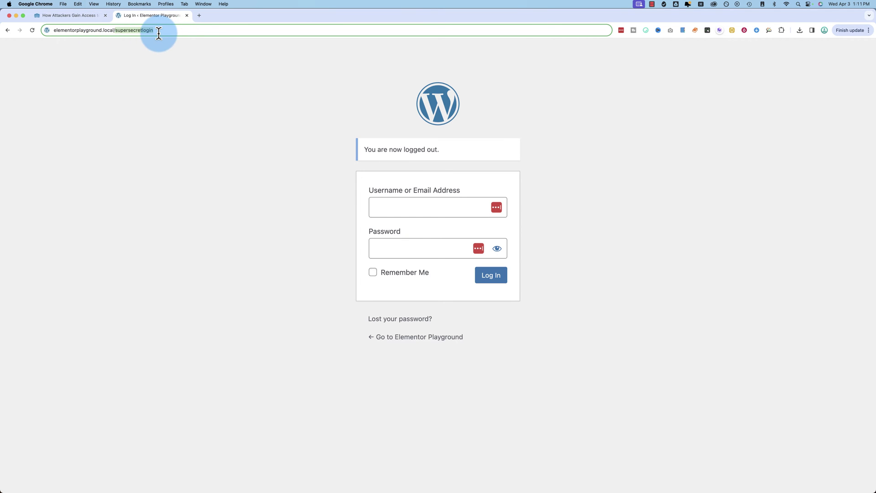
pyautogui.write('wp-admin')
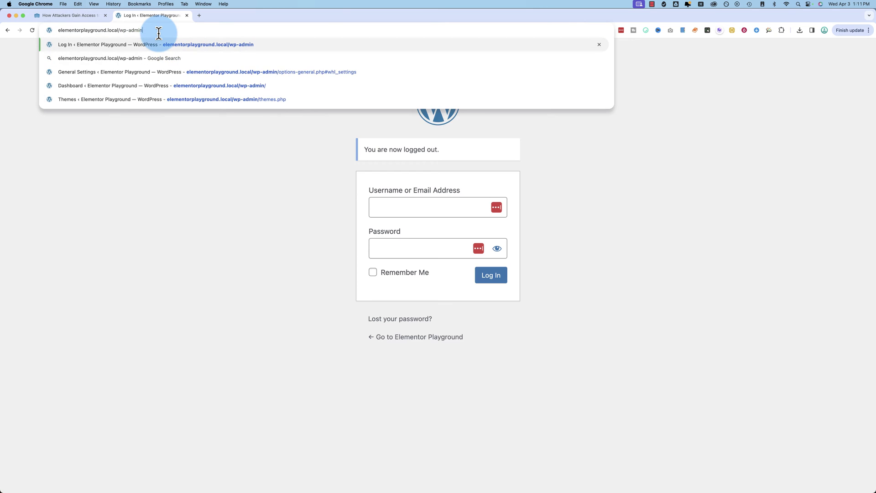
pyautogui.press('Return')
pyautogui.doubleClick(144, 30)
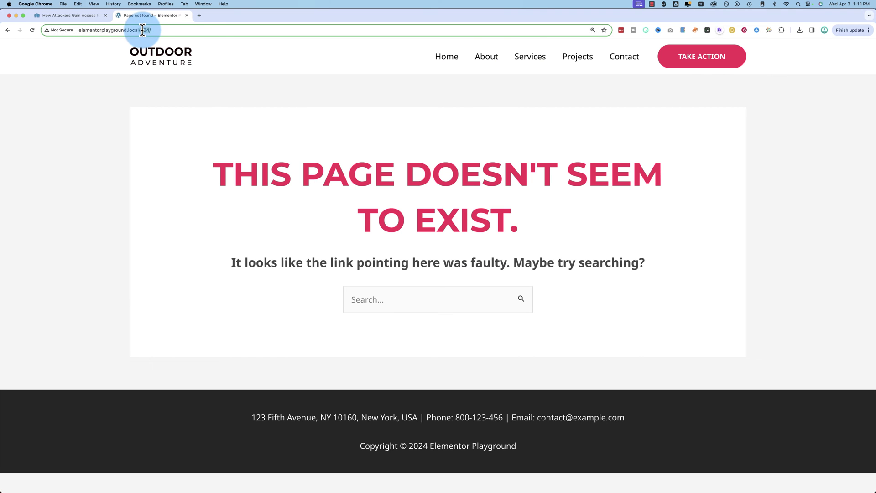
pyautogui.write('wp')
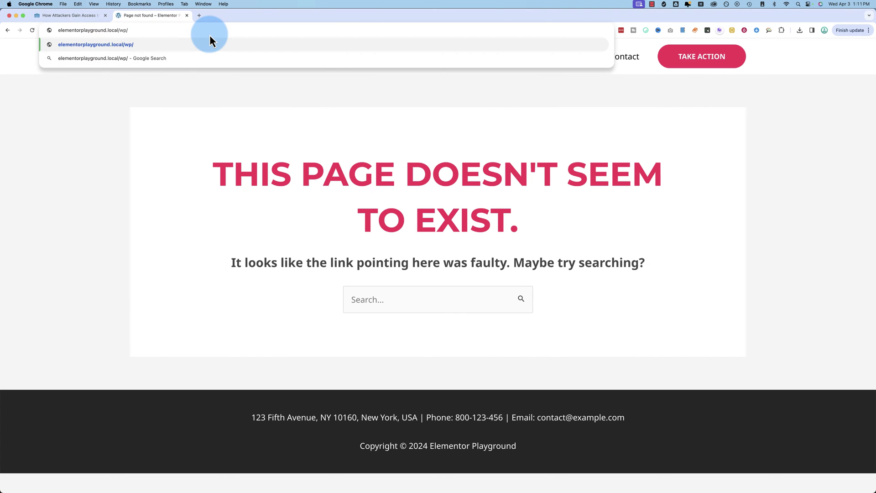
pyautogui.write('-login.p')
pyautogui.write('hp')
pyautogui.press('Return')
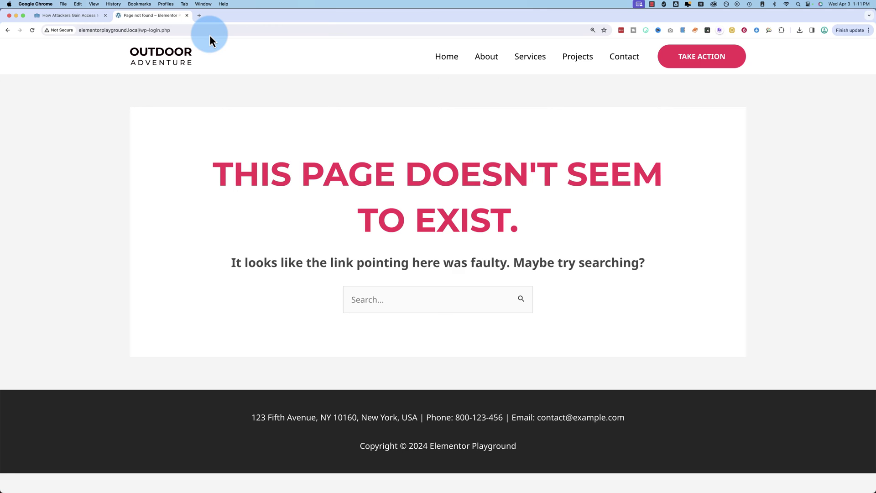
# Step: Submit a made-up email and password on the custom login page, getting 'Unknown email address'
pyautogui.click(8, 30)
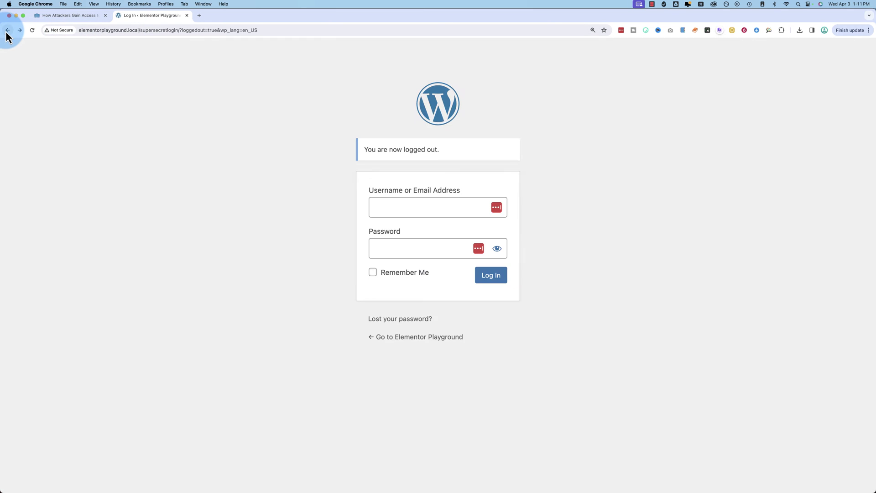
pyautogui.click(438, 202)
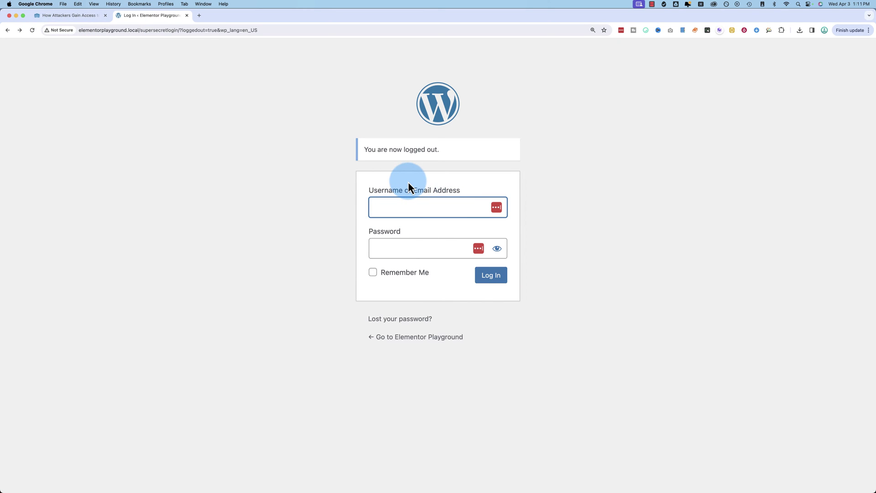
pyautogui.click(405, 207)
pyautogui.write('fsdds')
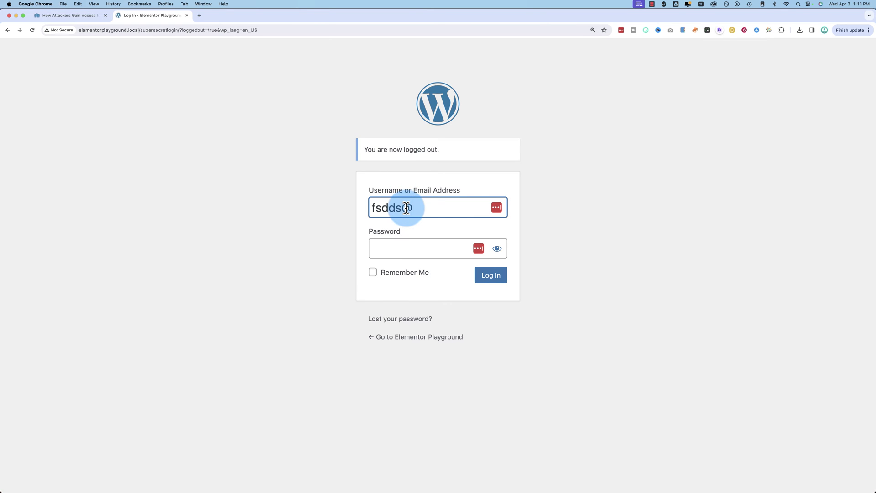
pyautogui.write('@dob.com')
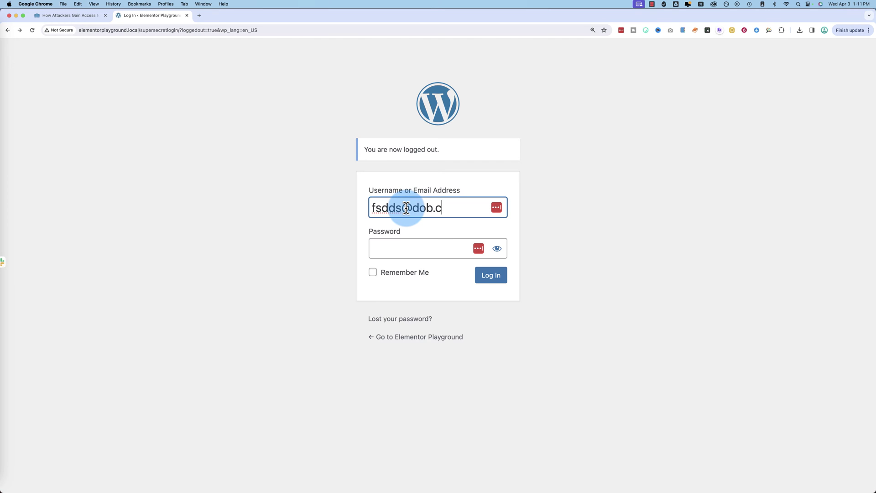
pyautogui.press('Tab')
pyautogui.write('•••••••••')
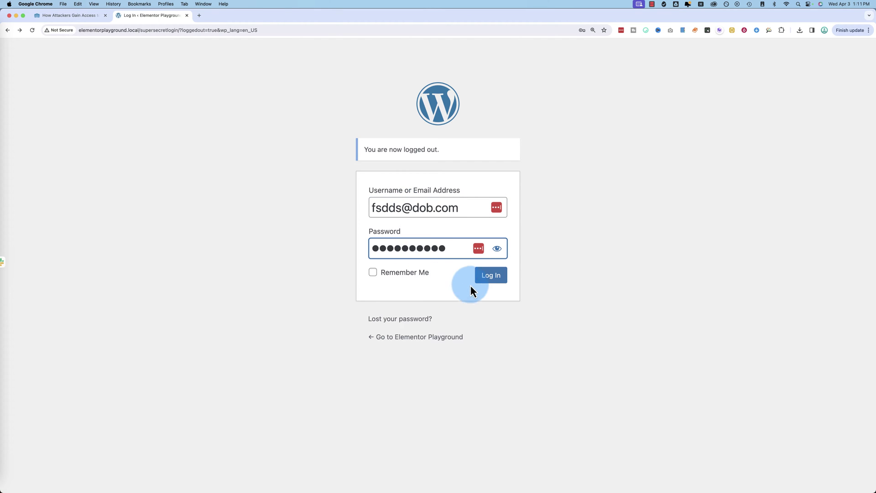
pyautogui.click(491, 274)
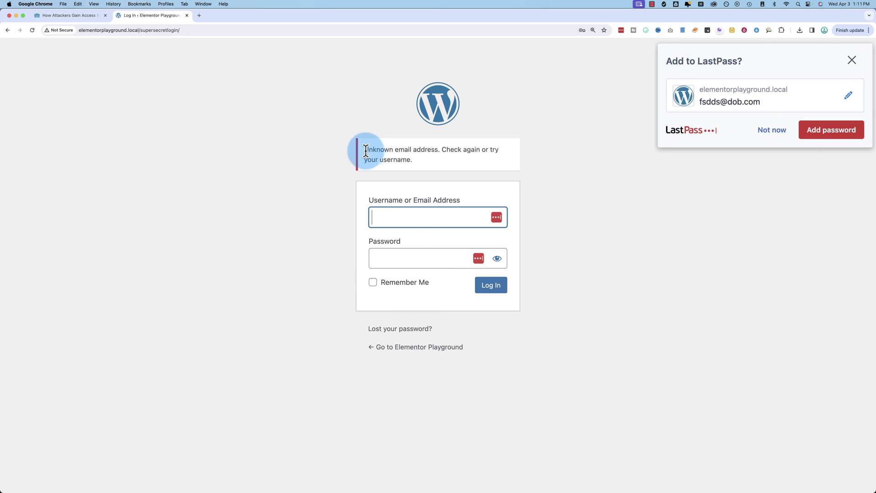
pyautogui.moveTo(364, 152); pyautogui.dragTo(432, 160)
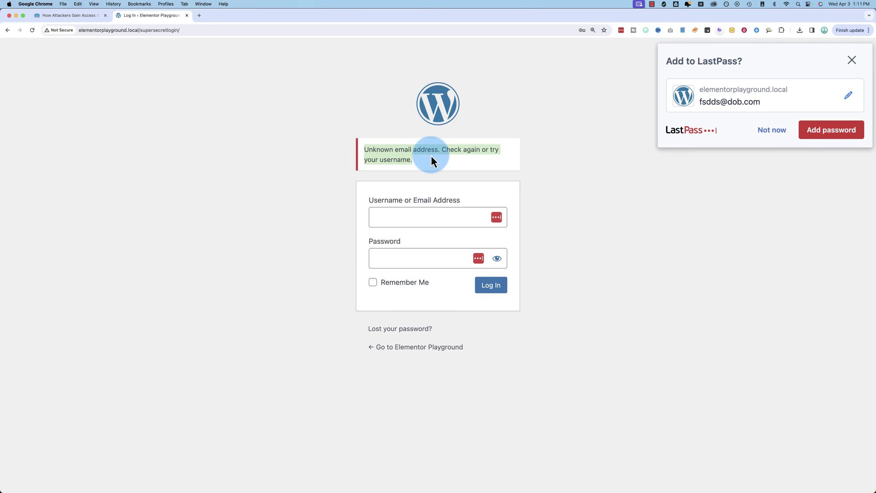
# Step: Dismiss the LastPass save prompt and submit a second made-up email, which fails again
pyautogui.click(852, 60)
pyautogui.click(378, 148)
pyautogui.moveTo(364, 149); pyautogui.dragTo(418, 154)
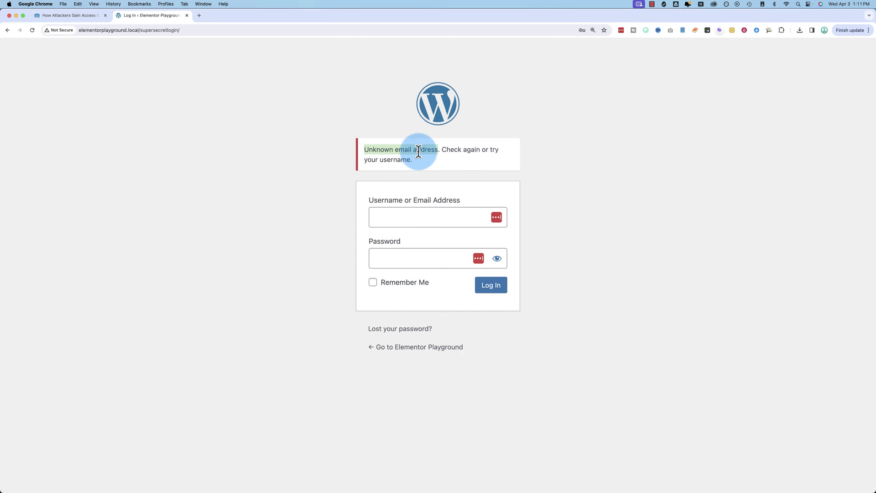
pyautogui.click(413, 217)
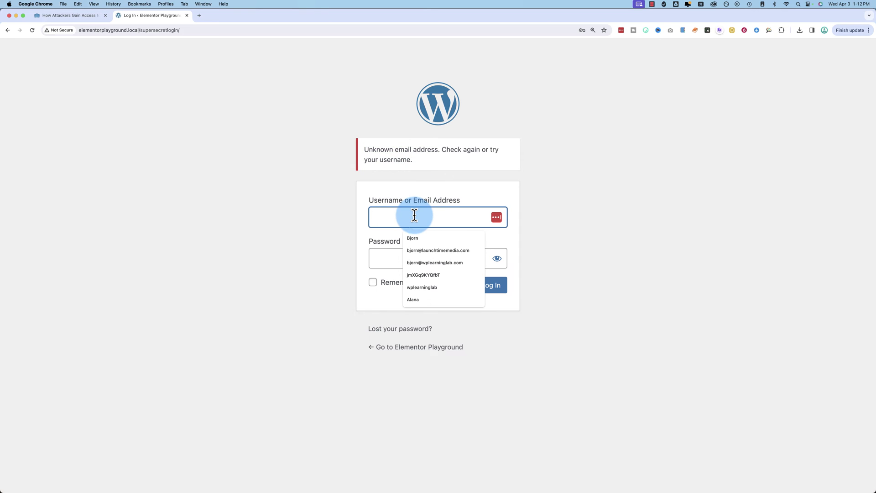
pyautogui.write('slfjeiwd@iojfds')
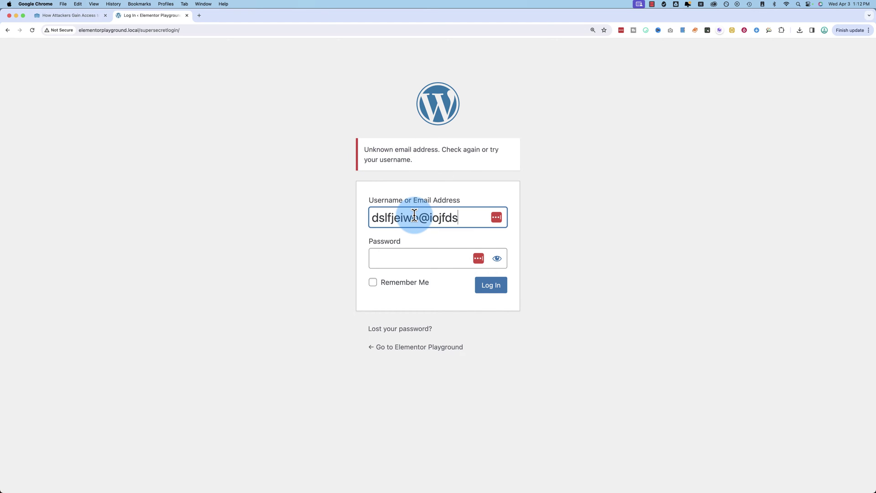
pyautogui.write('.omom')
pyautogui.press('Tab')
pyautogui.write('password')
pyautogui.click(491, 285)
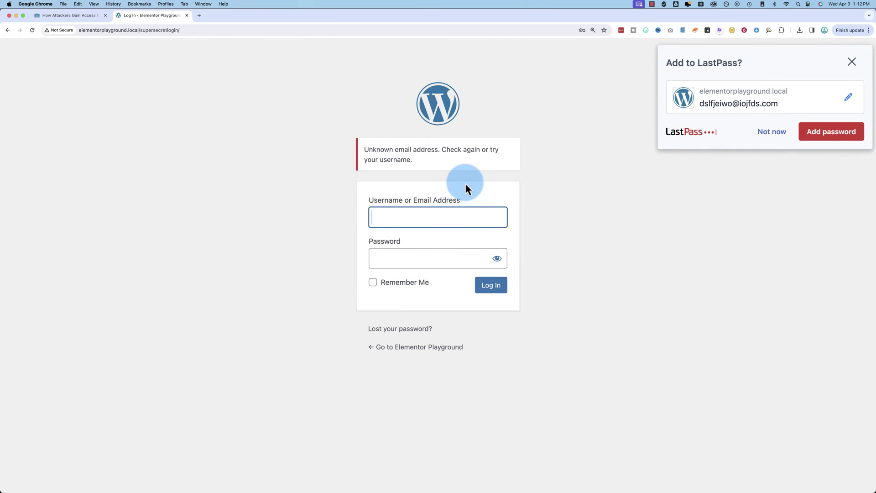
# Step: Submit a saved real account email with a wrong password
pyautogui.click(769, 132)
pyautogui.click(393, 219)
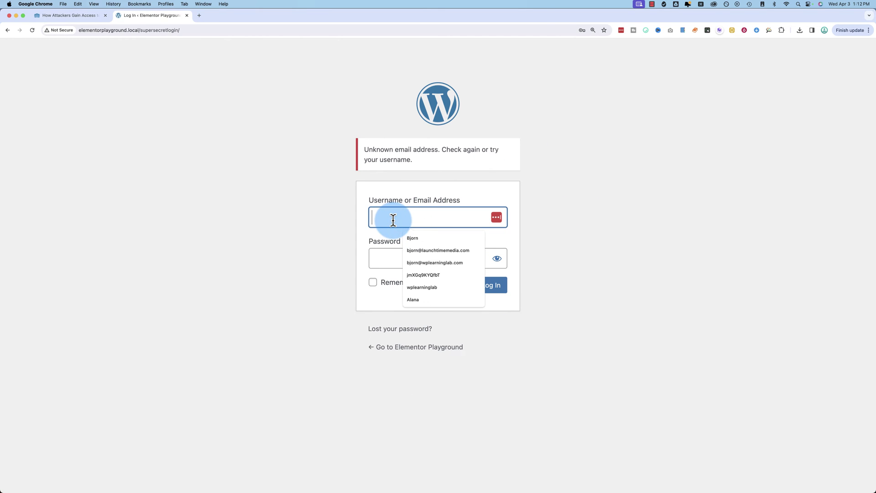
pyautogui.click(437, 250)
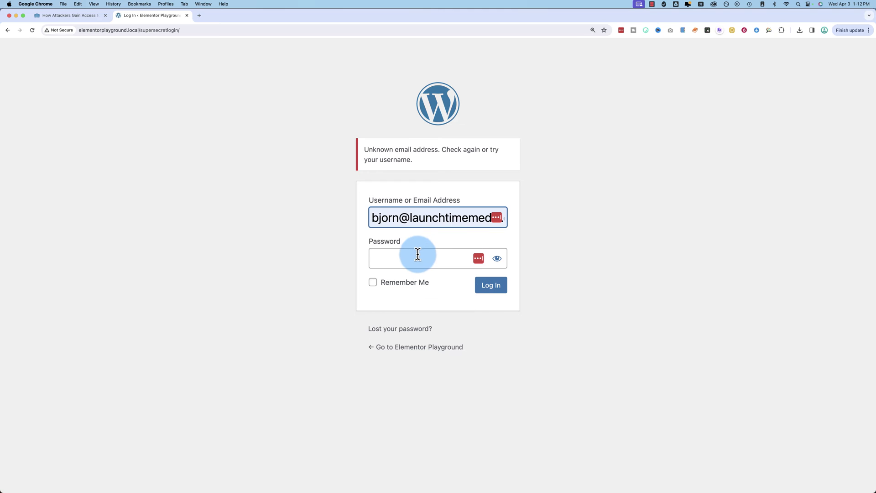
pyautogui.click(417, 256)
pyautogui.write('password')
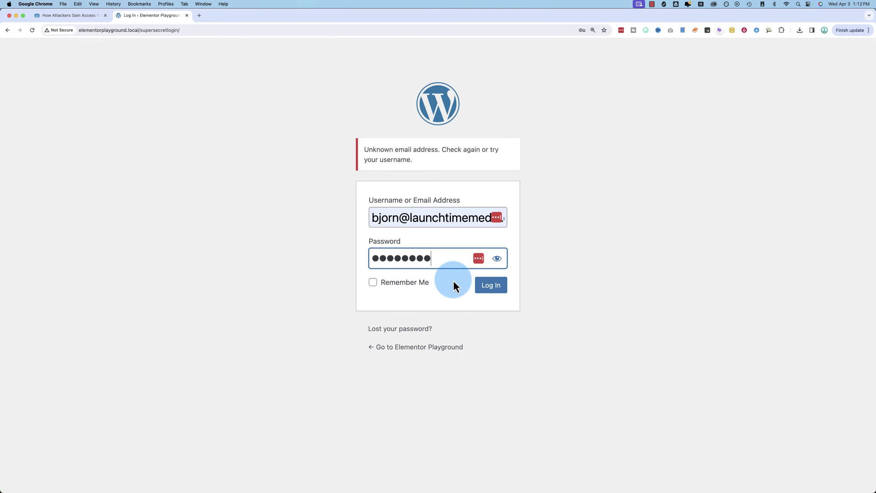
pyautogui.click(490, 285)
# Step: Retry the login using a different saved email address and a wrong password
pyautogui.click(407, 218)
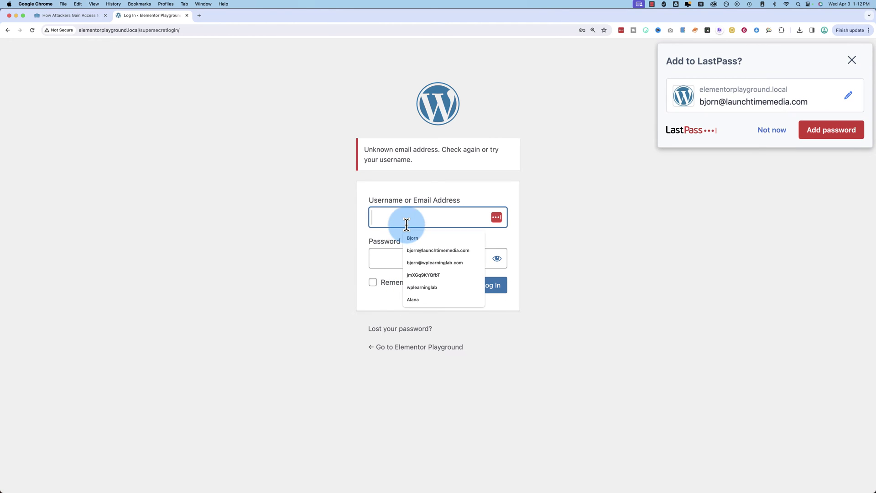
pyautogui.click(432, 249)
pyautogui.click(407, 258)
pyautogui.write('password')
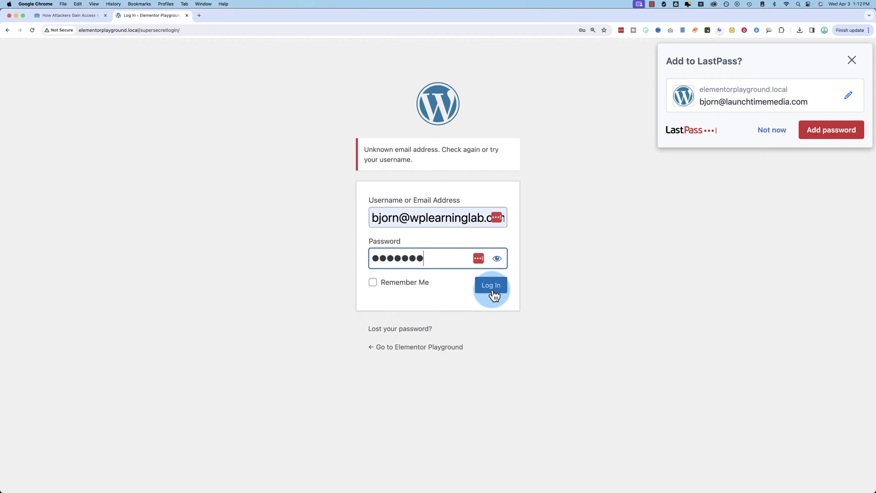
pyautogui.click(491, 285)
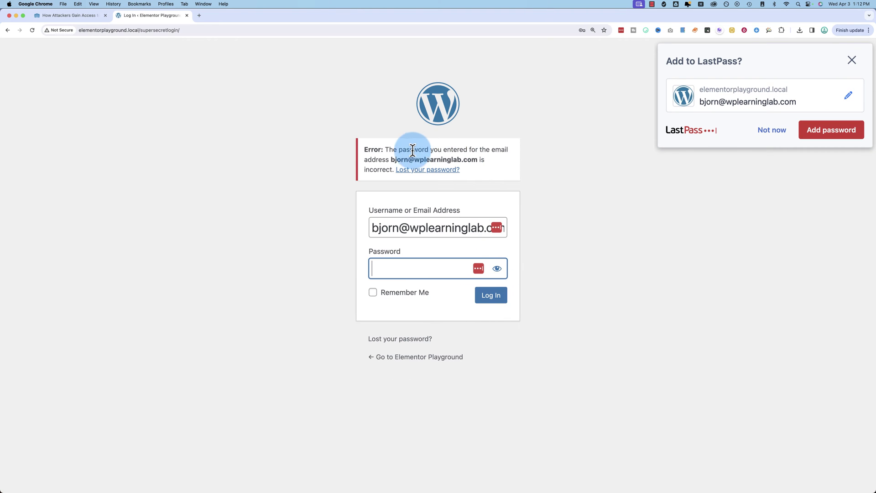
# Step: Highlight the 'password you entered is incorrect' error, then dismiss the LastPass popup with Not now
pyautogui.moveTo(386, 149)
pyautogui.mouseDown()
pyautogui.moveTo(428, 147)
pyautogui.moveTo(431, 159)
pyautogui.mouseUp()
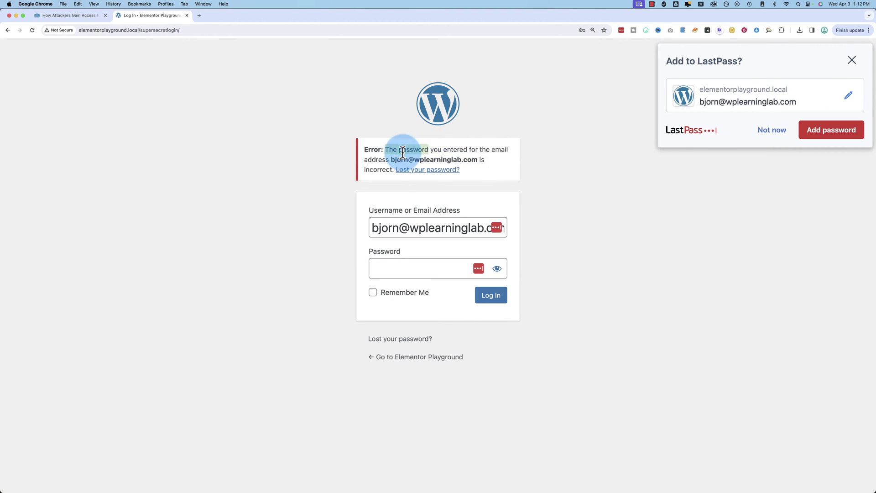
pyautogui.click(431, 160)
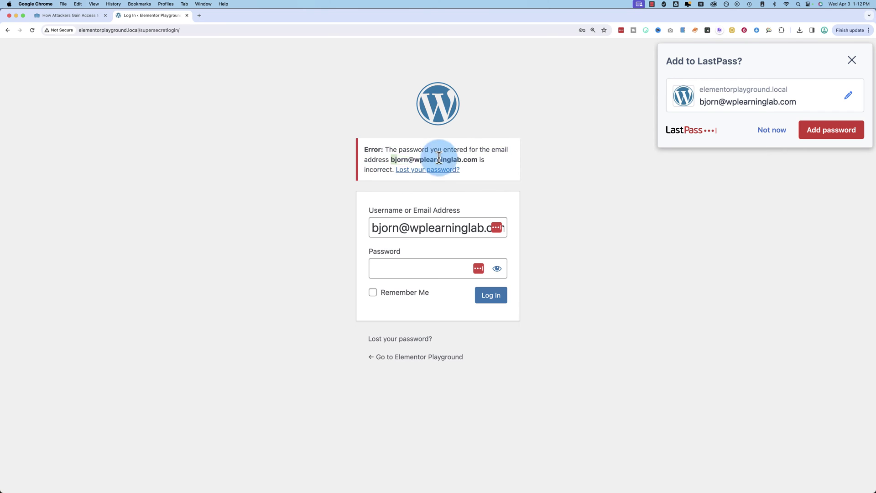
pyautogui.moveTo(485, 160); pyautogui.dragTo(390, 160)
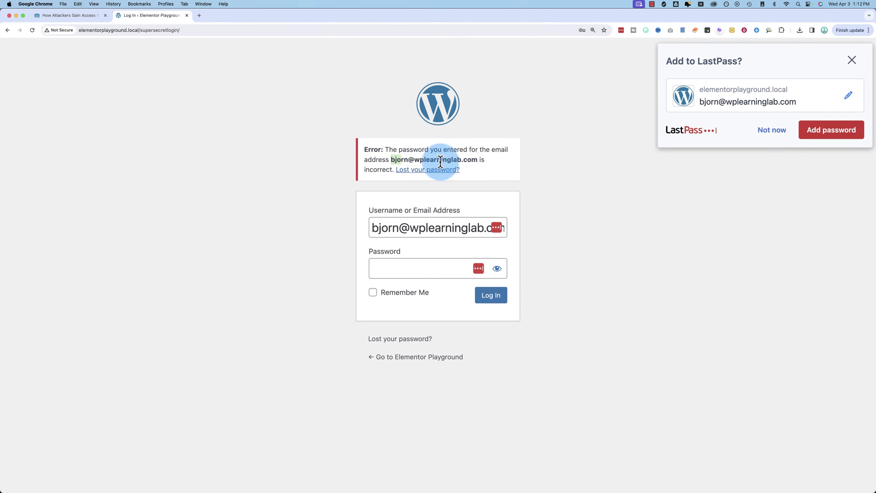
pyautogui.click(548, 163)
pyautogui.click(771, 129)
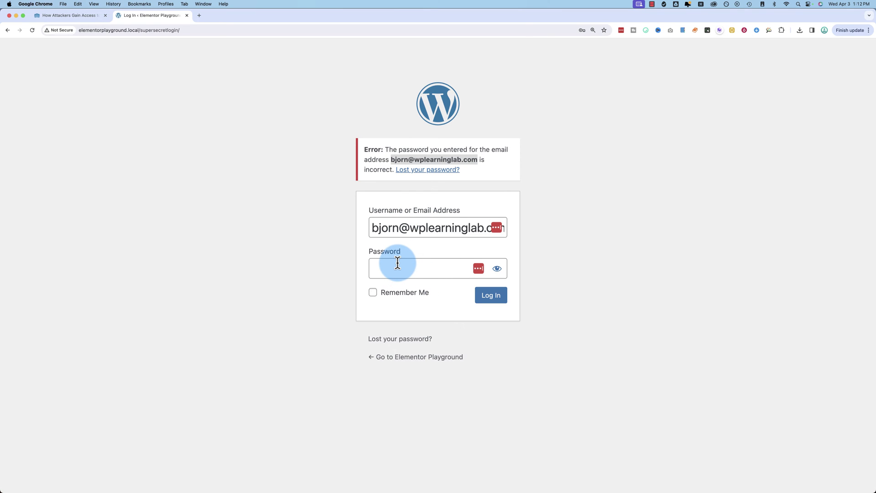
# Step: Log in with the admin username and password, closing the save-password popups
pyautogui.click(420, 228)
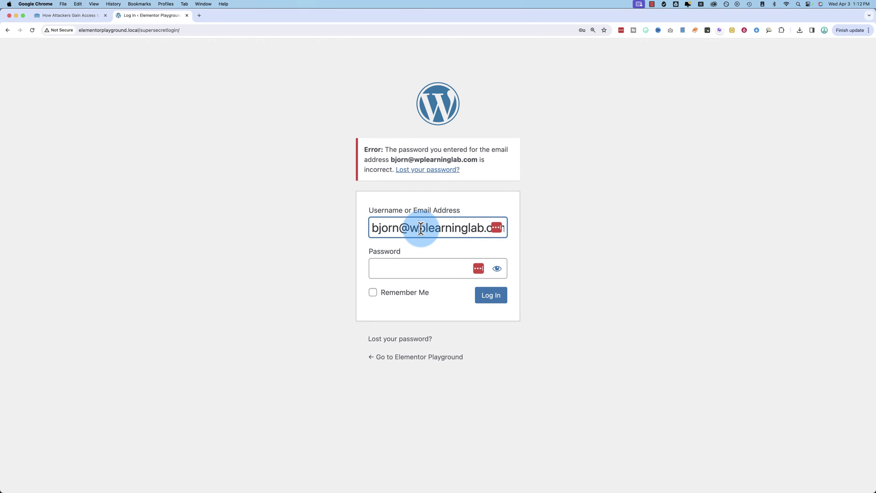
pyautogui.hotkey('ctrl', 'a')
pyautogui.write('bjorn')
pyautogui.press('Tab')
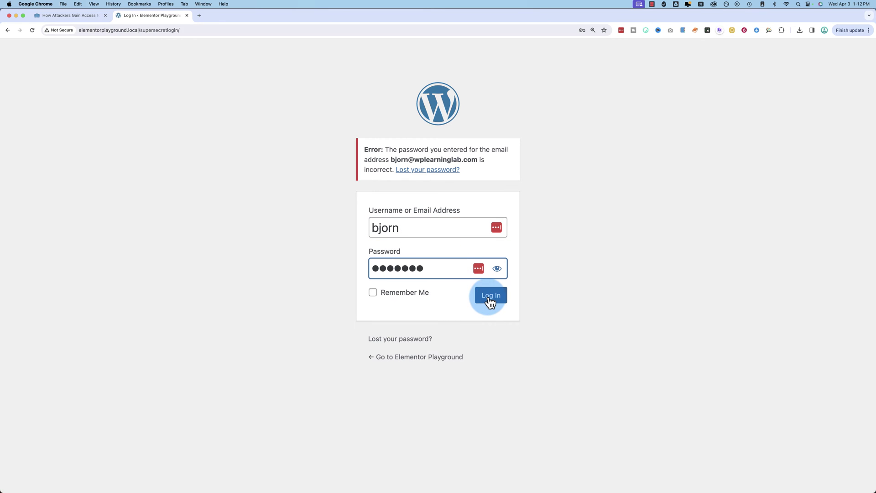
pyautogui.click(491, 295)
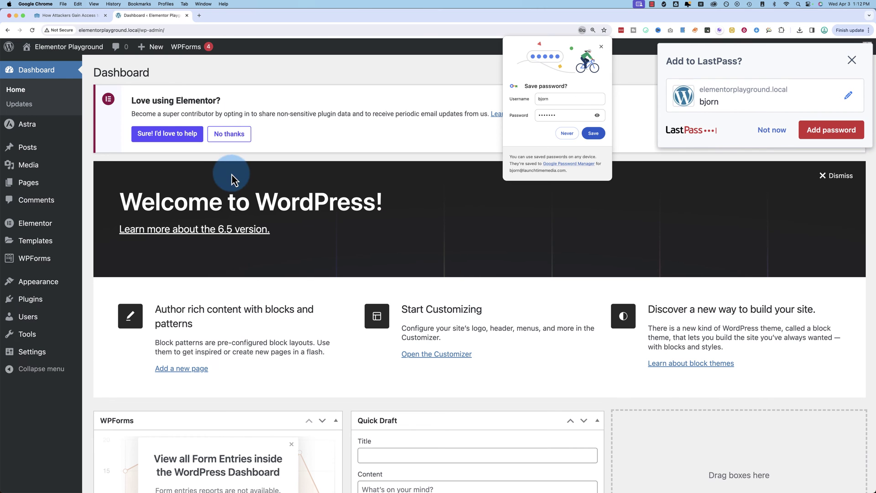
pyautogui.click(851, 60)
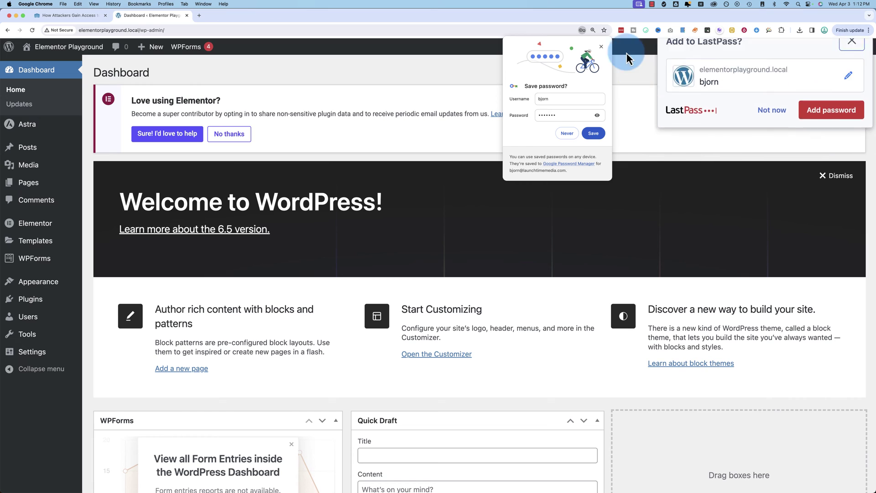
pyautogui.click(601, 47)
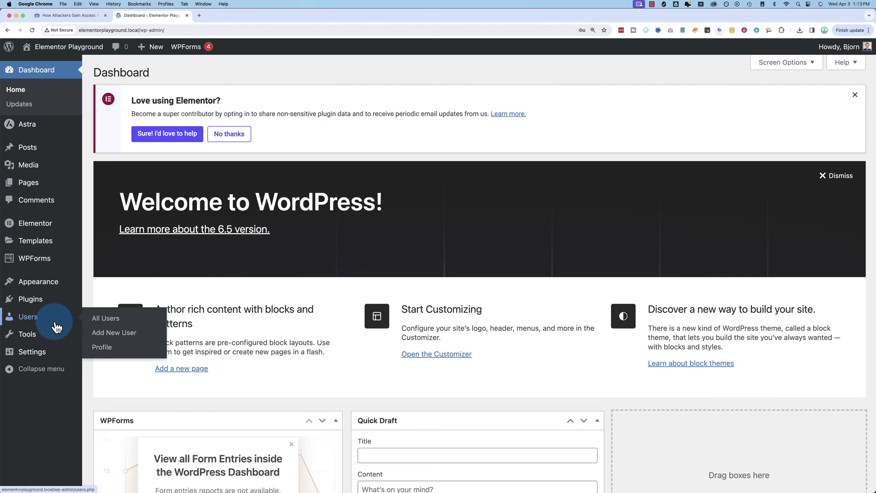
# Step: Search the Add Plugins directory for 'multiple login attempts reloaded'
pyautogui.moveTo(30, 299)
pyautogui.click(118, 316)
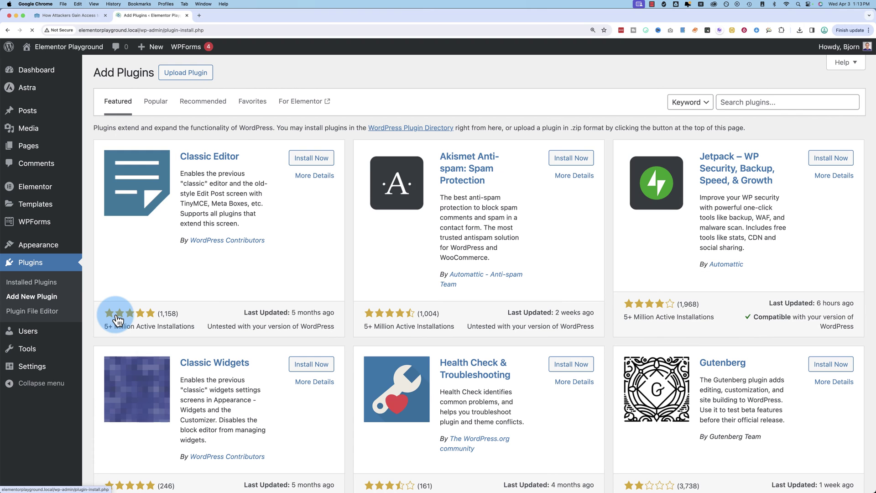
pyautogui.click(787, 102)
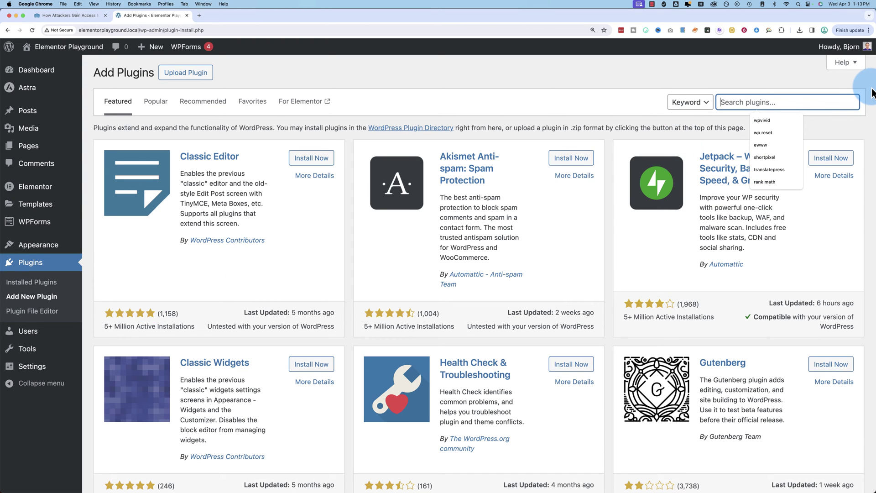
pyautogui.write('mulitple login attempts reload')
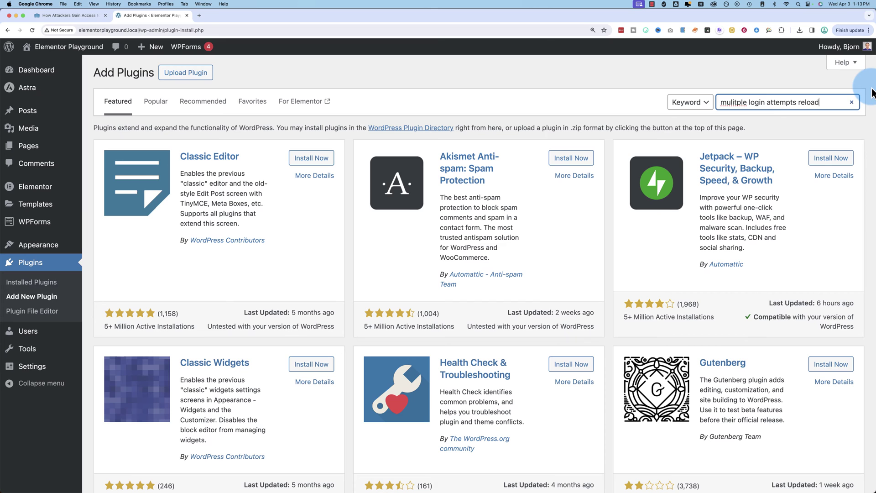
pyautogui.write('ed')
pyautogui.press('Return')
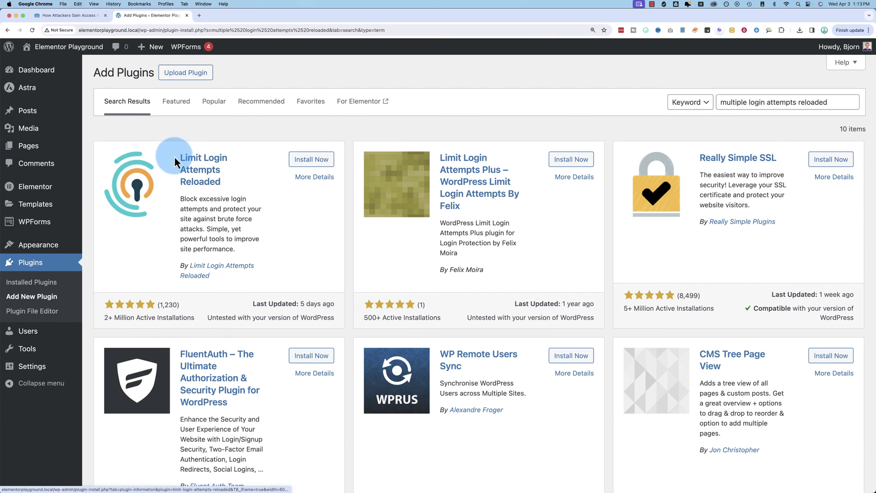
# Step: Review Limit Login Attempts Reloaded's rating, installs and compatibility note, then install it
pyautogui.moveTo(178, 159); pyautogui.dragTo(244, 191)
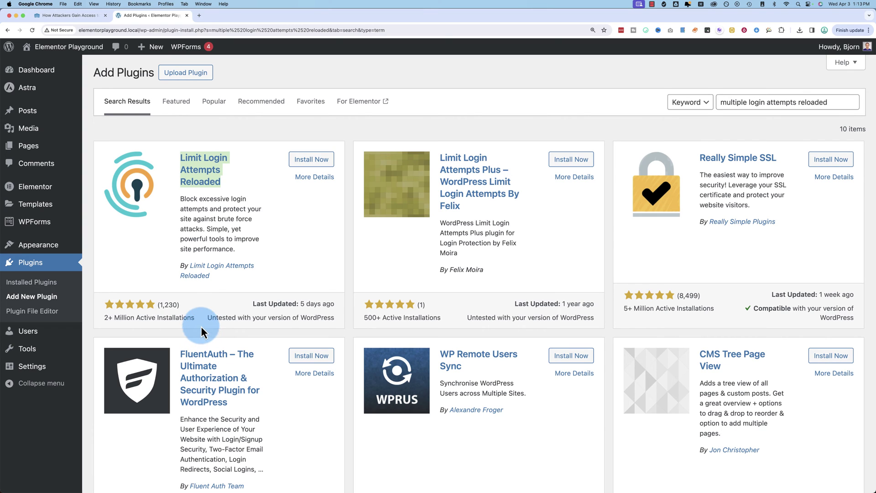
pyautogui.moveTo(201, 322); pyautogui.dragTo(92, 314)
pyautogui.click(93, 313)
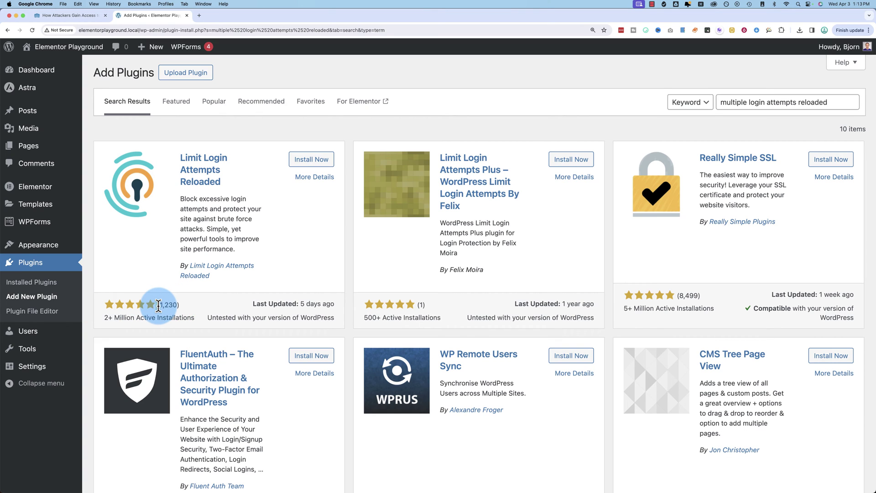
pyautogui.moveTo(208, 317); pyautogui.dragTo(334, 314)
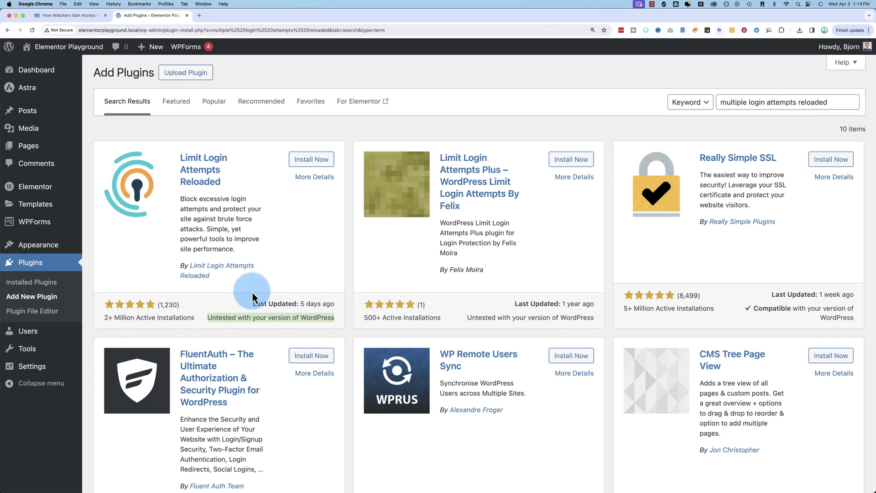
pyautogui.click(311, 159)
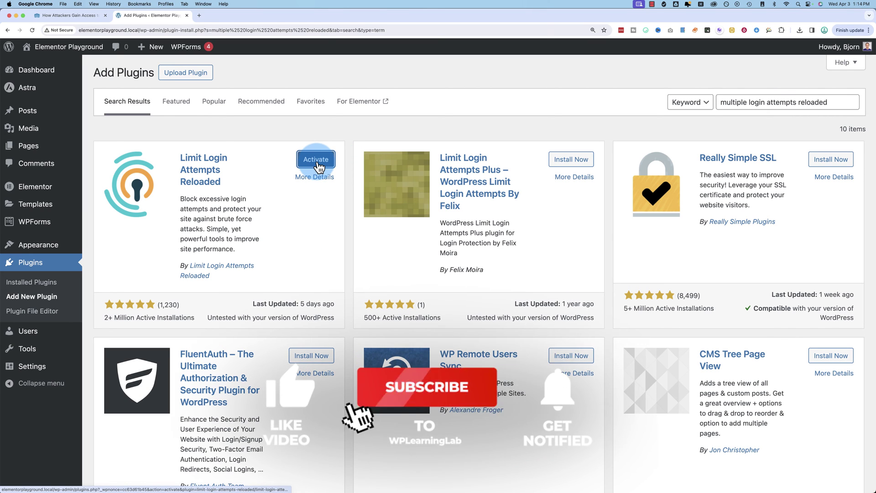
# Step: Activate Limit Login Attempts Reloaded and go to its Dashboard in the admin sidebar
pyautogui.click(315, 160)
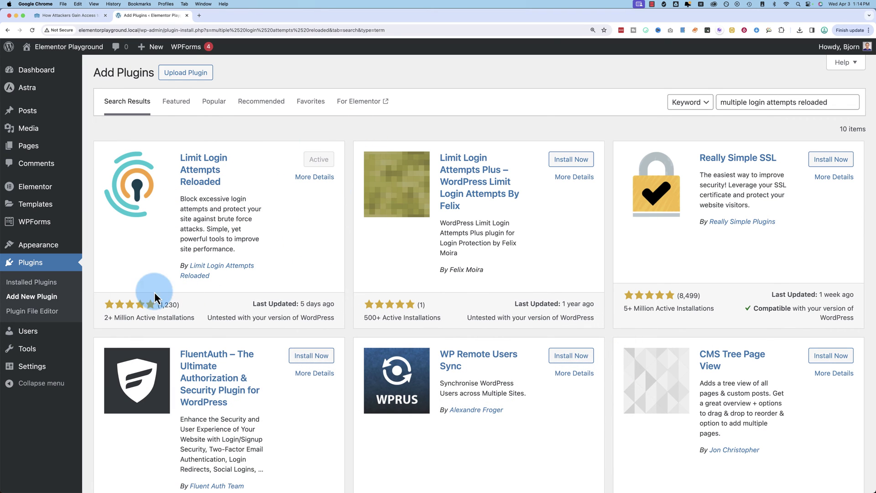
pyautogui.moveTo(35, 352)
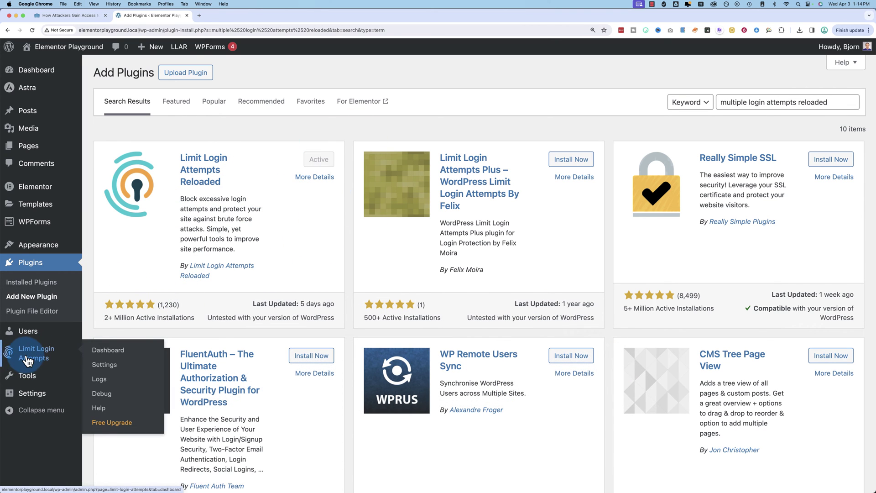
pyautogui.click(101, 357)
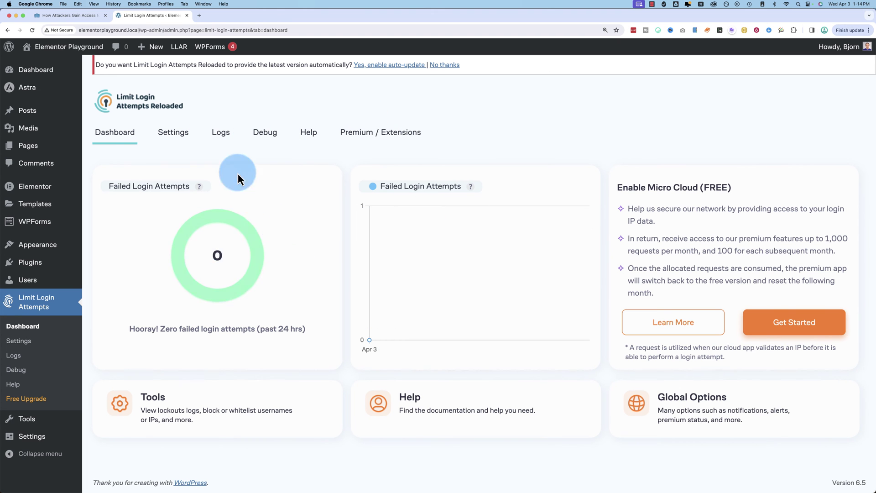
# Step: Show the plugin's Local App lockout settings: 4 retries, 20-minute lockouts, 24-hour resets
pyautogui.click(173, 131)
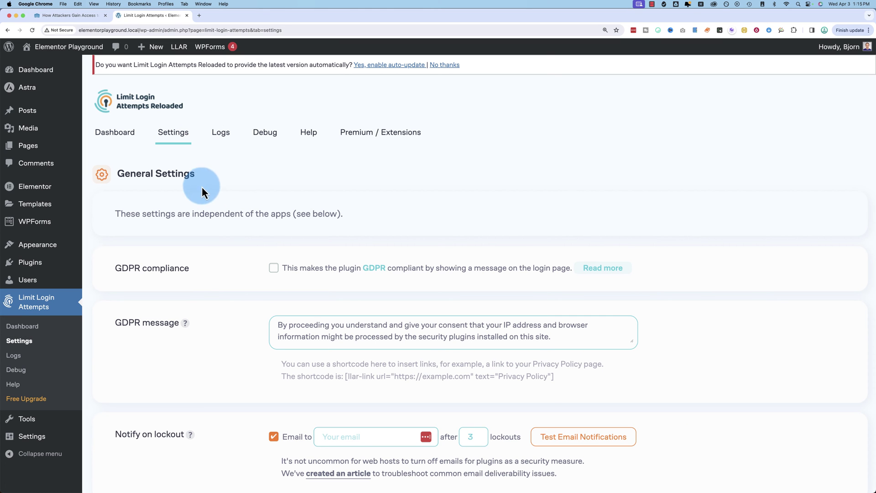
pyautogui.scroll(-2, 161, 288)
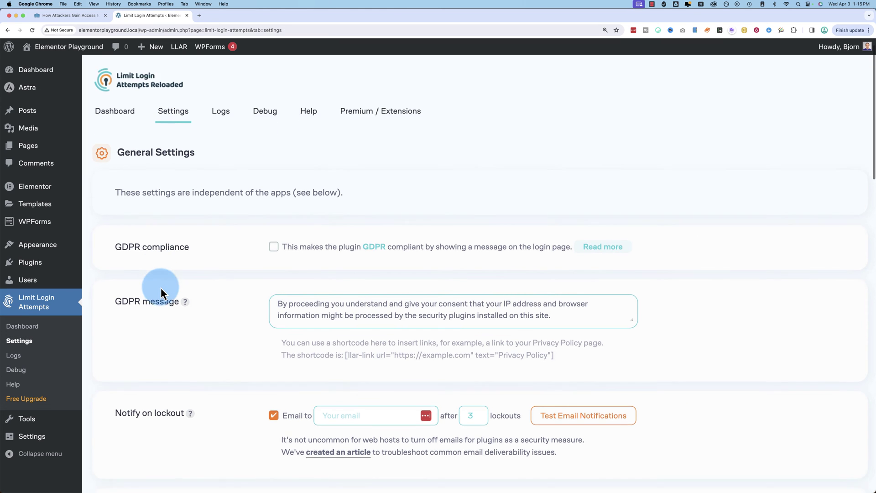
pyautogui.scroll(-2, 161, 288)
pyautogui.scroll(-2, 160, 288)
pyautogui.scroll(-2, 160, 287)
pyautogui.scroll(-3, 160, 288)
pyautogui.scroll(-2, 161, 288)
pyautogui.scroll(-3, 161, 287)
pyautogui.scroll(-2, 161, 288)
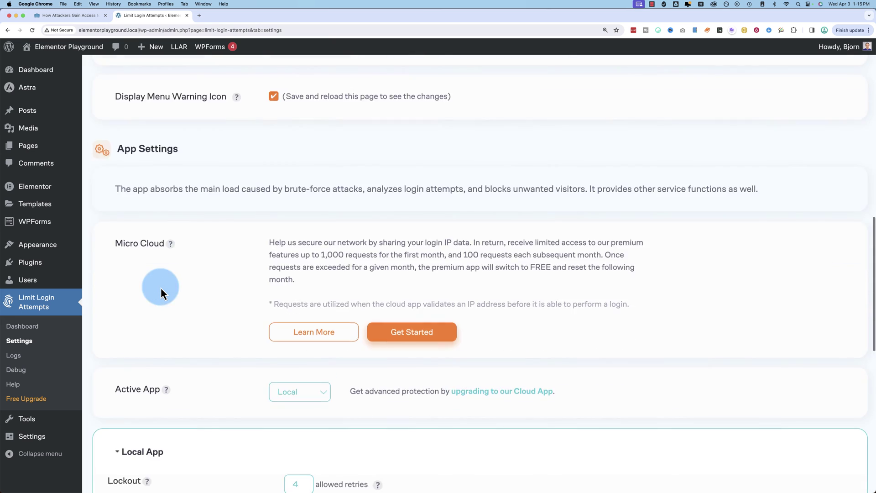
pyautogui.scroll(-5, 160, 287)
pyautogui.scroll(-3, 161, 288)
pyautogui.scroll(-3, 161, 287)
pyautogui.scroll(-2, 162, 288)
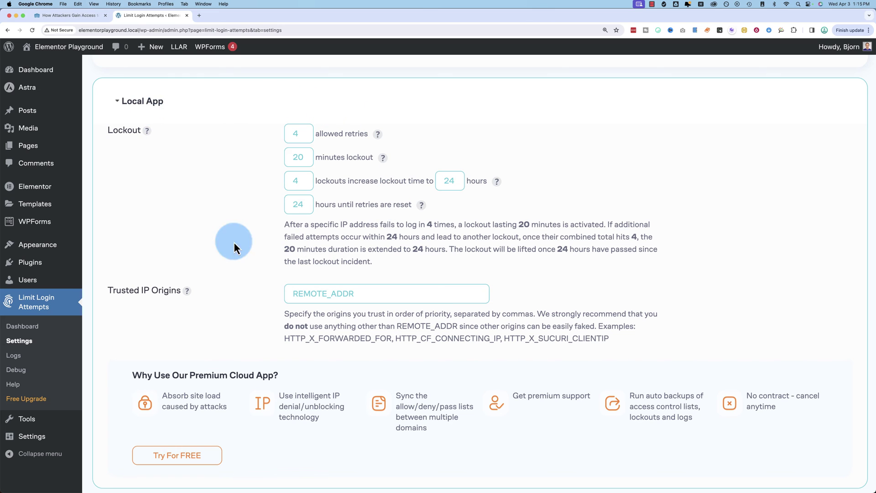
pyautogui.moveTo(302, 133); pyautogui.dragTo(267, 137)
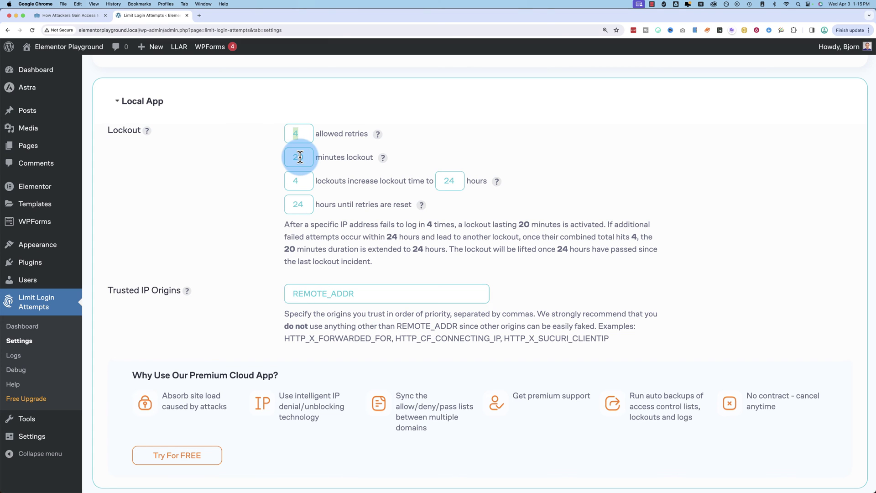
pyautogui.click(253, 172)
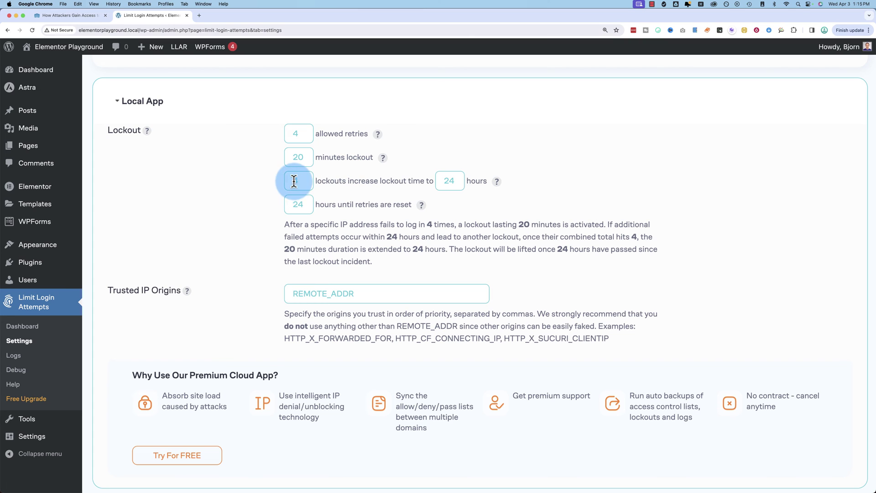
pyautogui.doubleClick(450, 180)
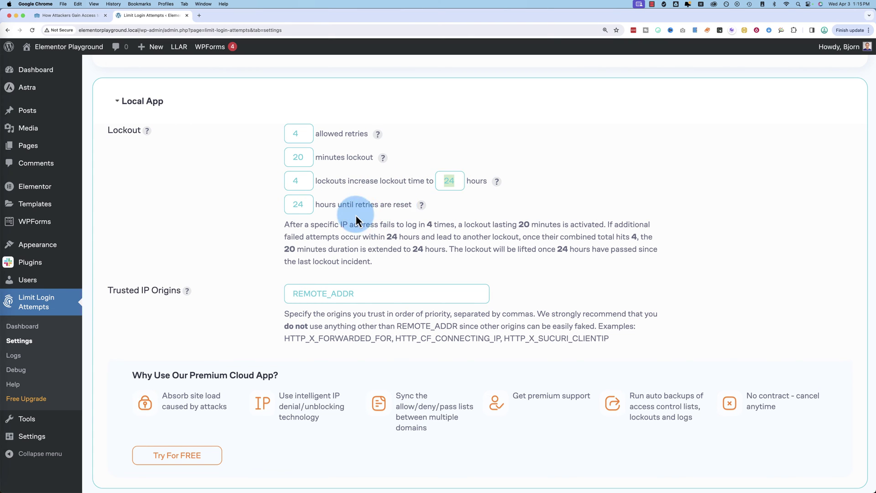
pyautogui.doubleClick(294, 202)
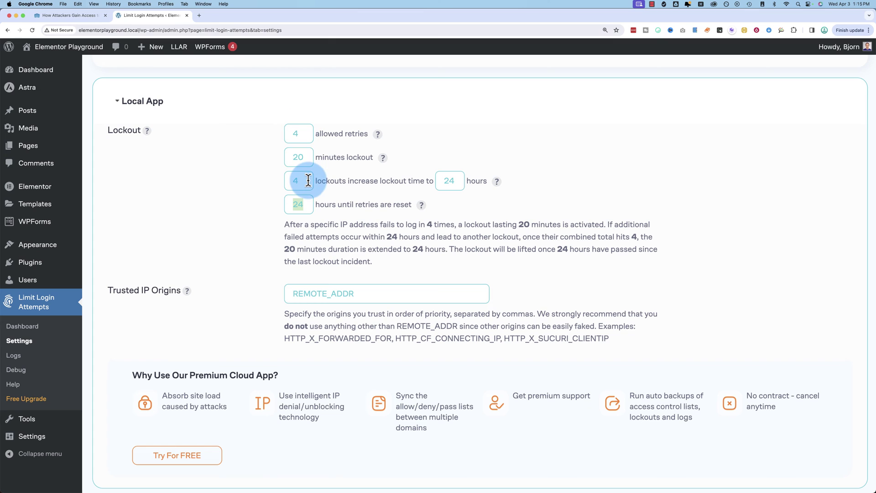
pyautogui.doubleClick(295, 134)
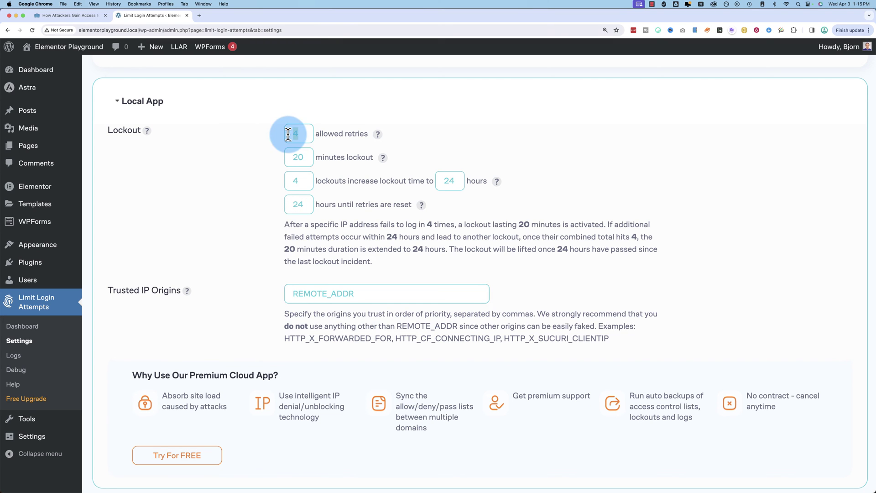
pyautogui.write('2')
pyautogui.doubleClick(297, 157)
pyautogui.write('1')
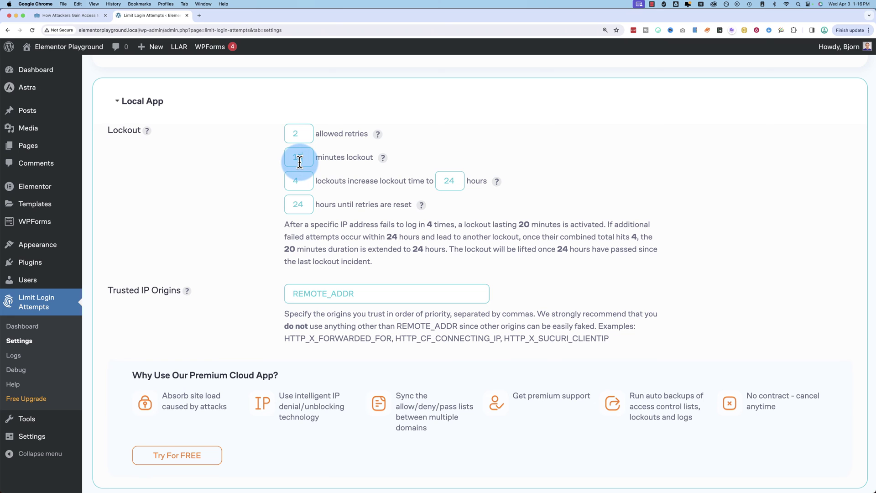
pyautogui.write('5')
pyautogui.doubleClick(296, 133)
pyautogui.write('4')
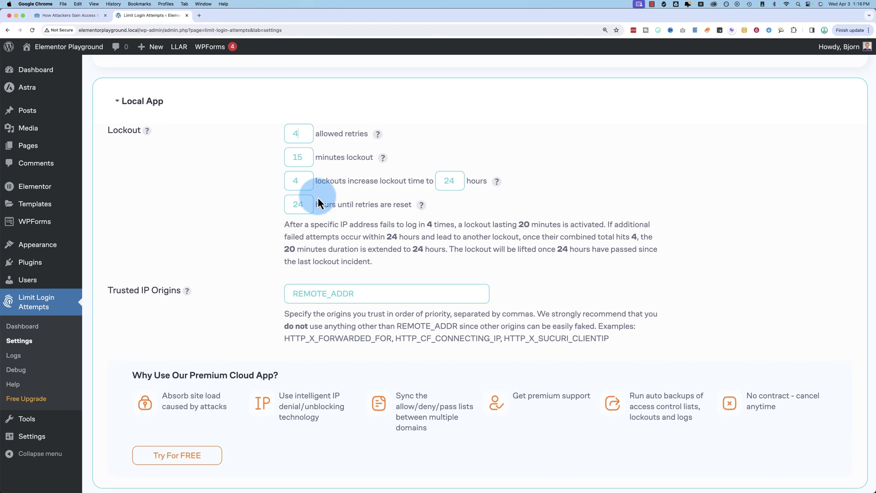
pyautogui.doubleClick(297, 157)
pyautogui.write('20')
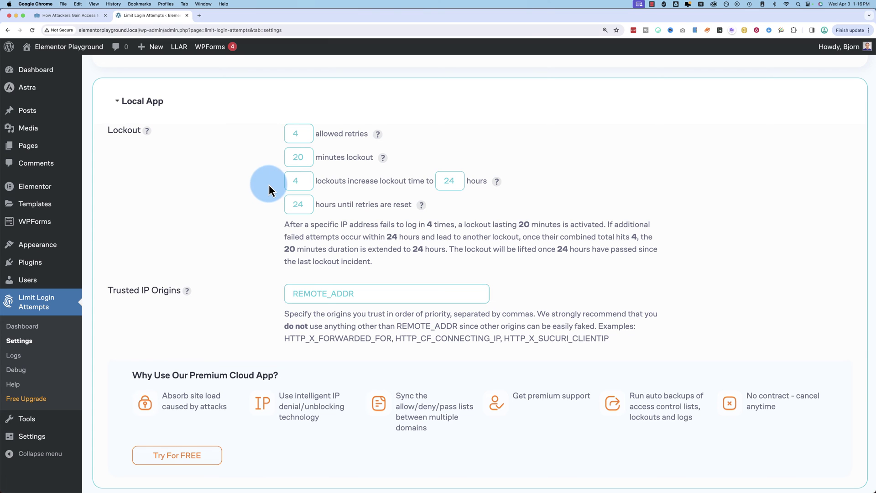
pyautogui.moveTo(303, 134); pyautogui.dragTo(286, 139)
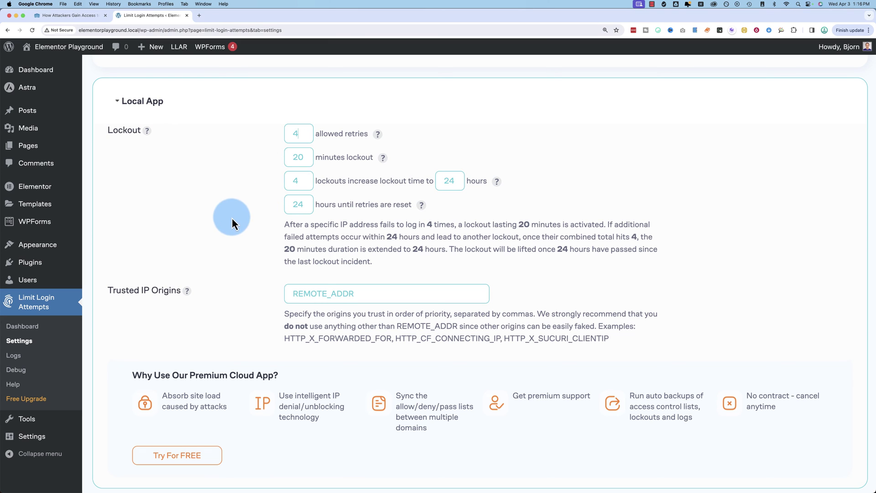
pyautogui.scroll(-1, 224, 220)
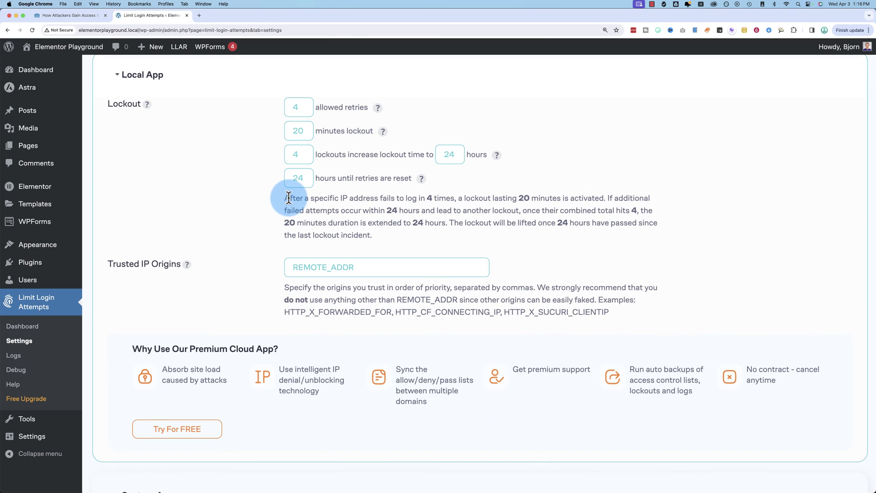
pyautogui.moveTo(284, 198); pyautogui.dragTo(403, 239)
pyautogui.click(389, 234)
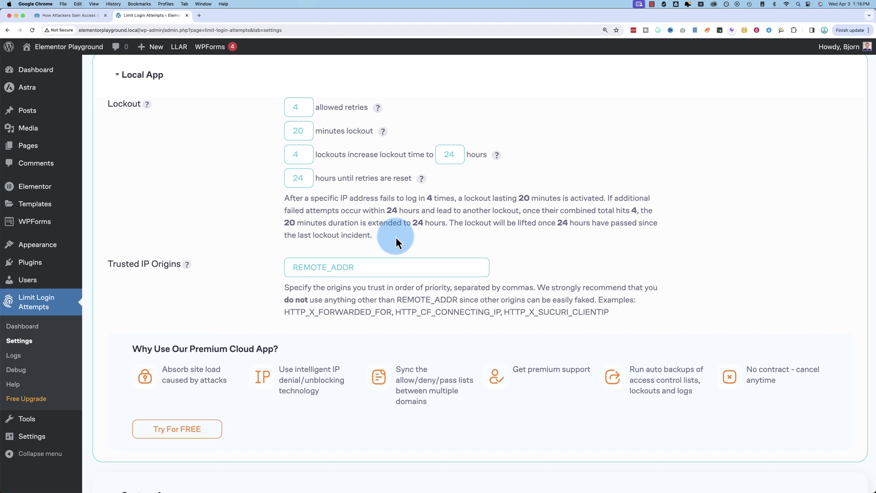
pyautogui.moveTo(378, 198); pyautogui.dragTo(310, 197)
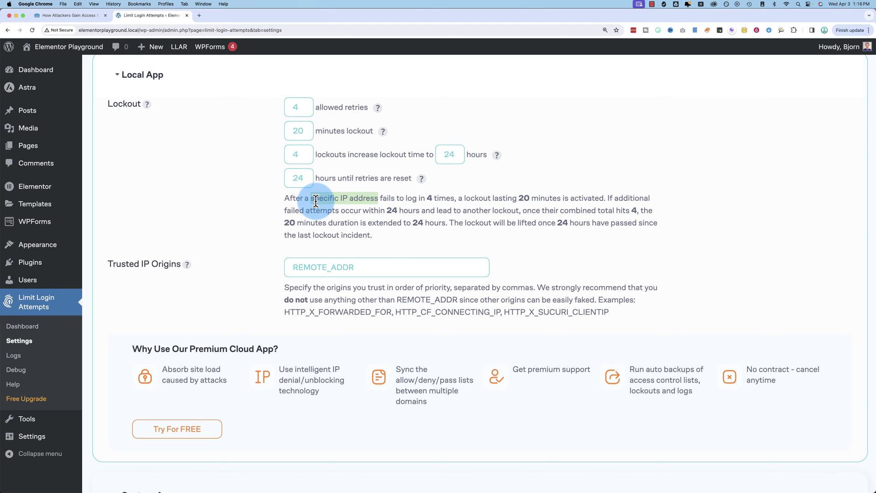
pyautogui.scroll(-3, 191, 244)
pyautogui.scroll(4, 274, 157)
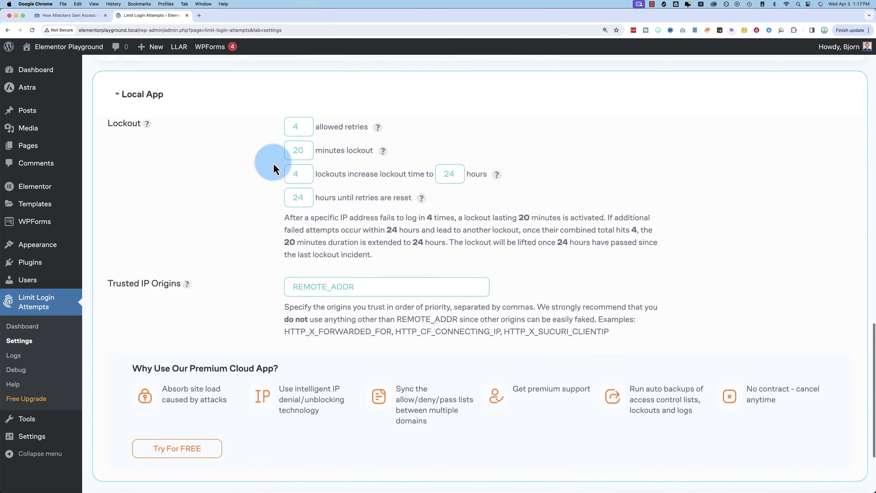
pyautogui.scroll(10, 180, 281)
pyautogui.scroll(8, 180, 281)
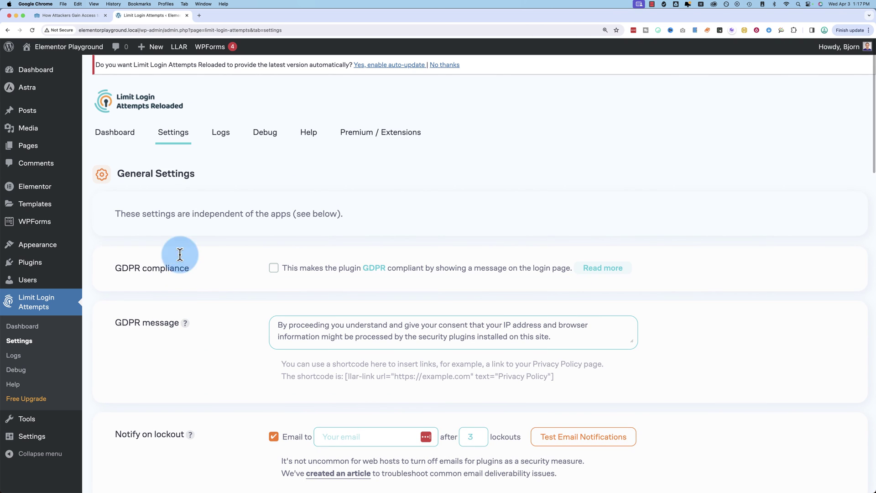
# Step: Add the username Bjorn to the Safelist username box on the plugin's Logs page
pyautogui.click(219, 132)
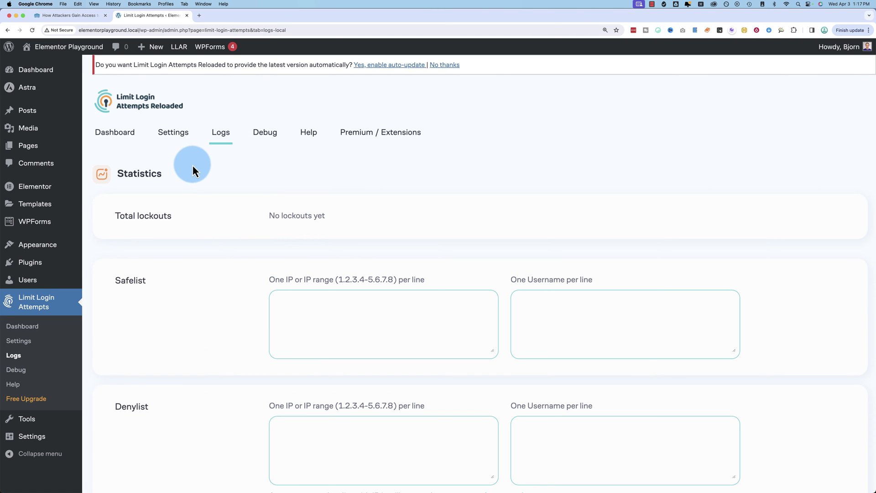
pyautogui.scroll(-5, 216, 269)
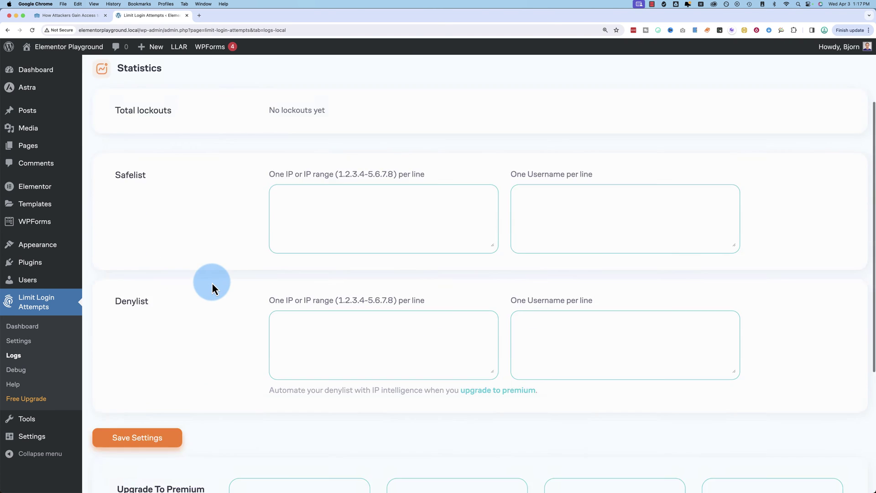
pyautogui.scroll(-1, 212, 282)
pyautogui.scroll(2, 244, 224)
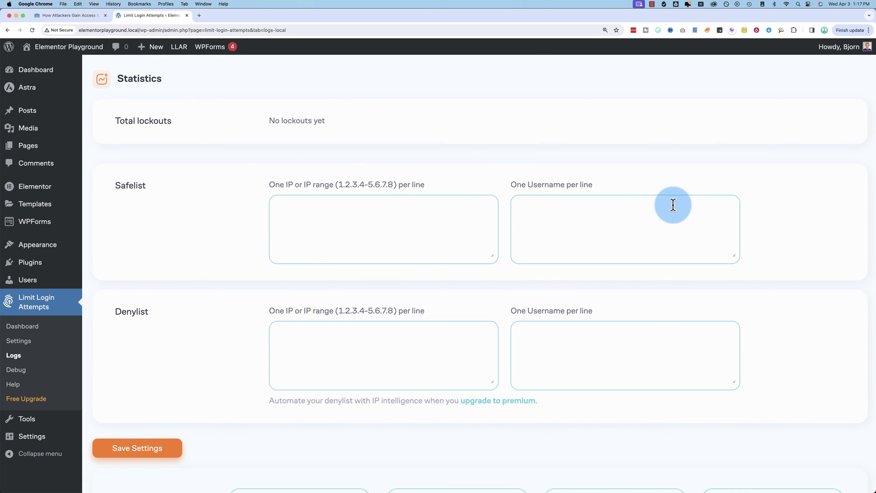
pyautogui.click(620, 218)
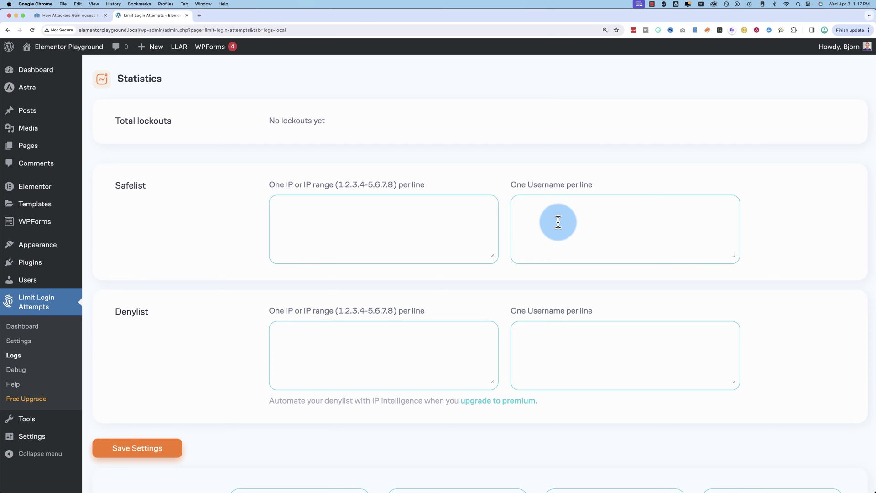
pyautogui.write('Bjorn')
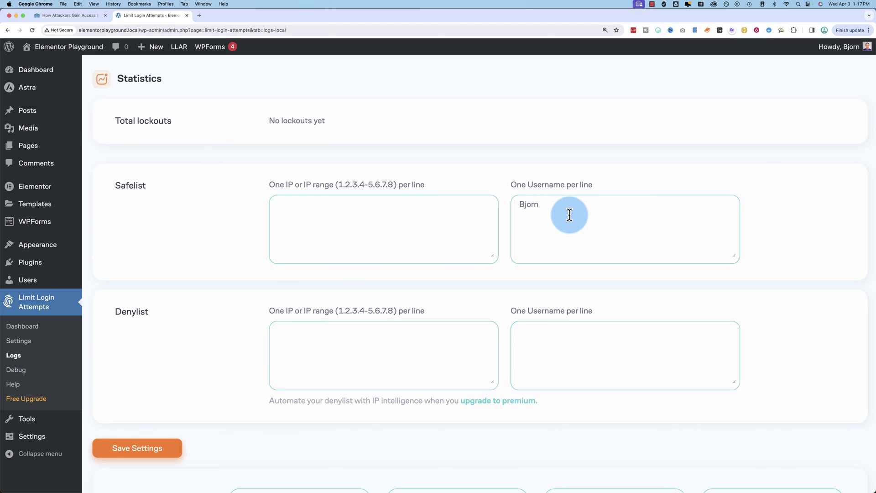
pyautogui.doubleClick(531, 205)
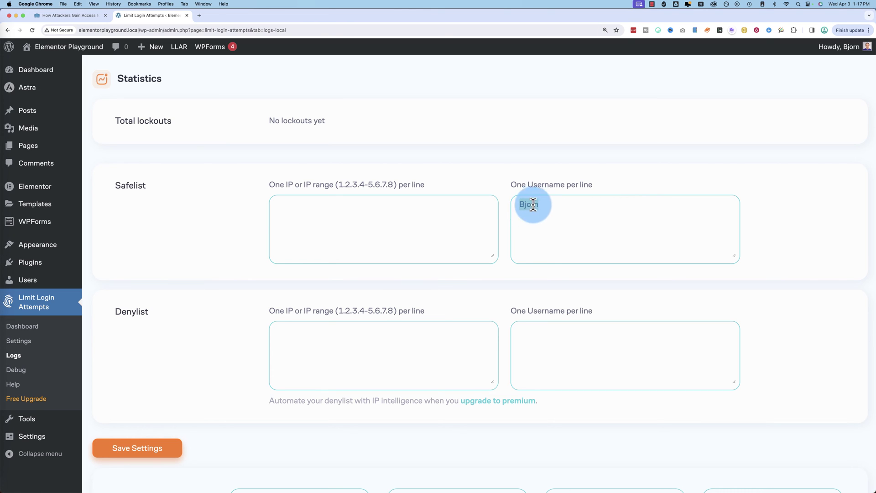
# Step: Search Google for 'what is my ip' in a new browser tab
pyautogui.click(299, 207)
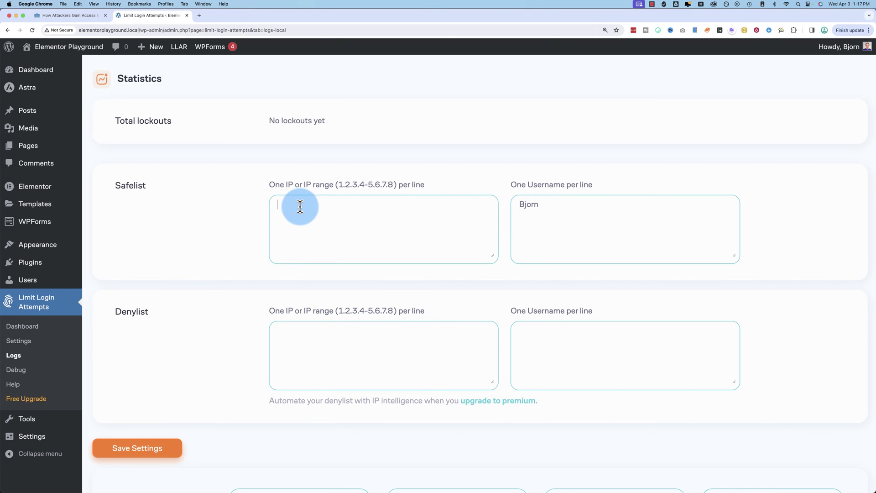
pyautogui.press('super+t')
pyautogui.write('what is ')
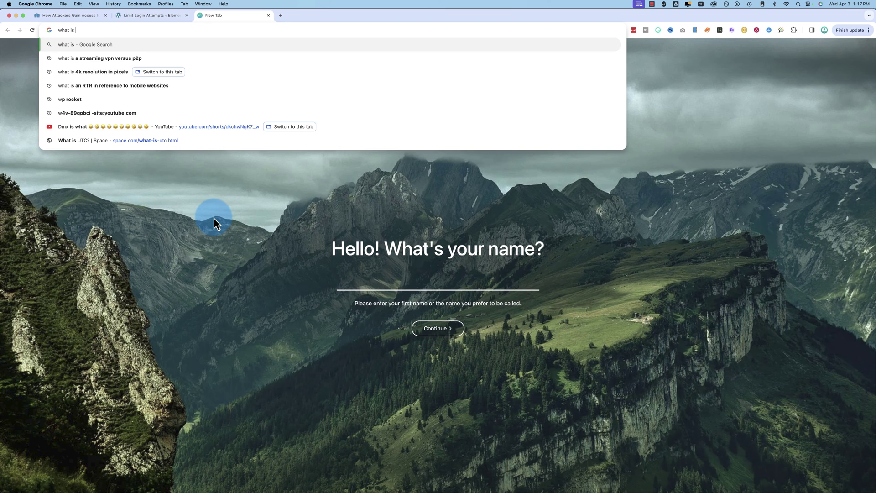
pyautogui.write('my ip')
pyautogui.press('Return')
# Step: Copy 45.152.180.30 from Google's results into the plugin's Safelist IP box
pyautogui.moveTo(127, 392); pyautogui.dragTo(191, 394)
pyautogui.rightClick(191, 393)
pyautogui.click(205, 356)
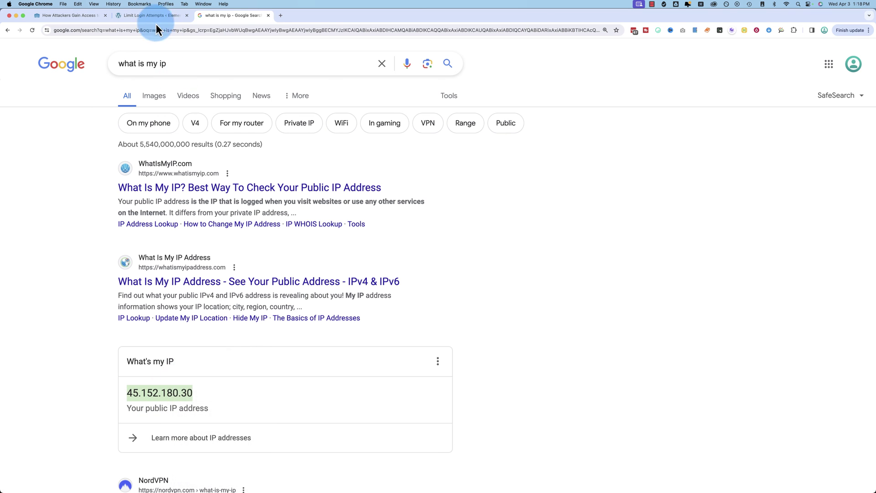
pyautogui.click(147, 15)
pyautogui.rightClick(291, 212)
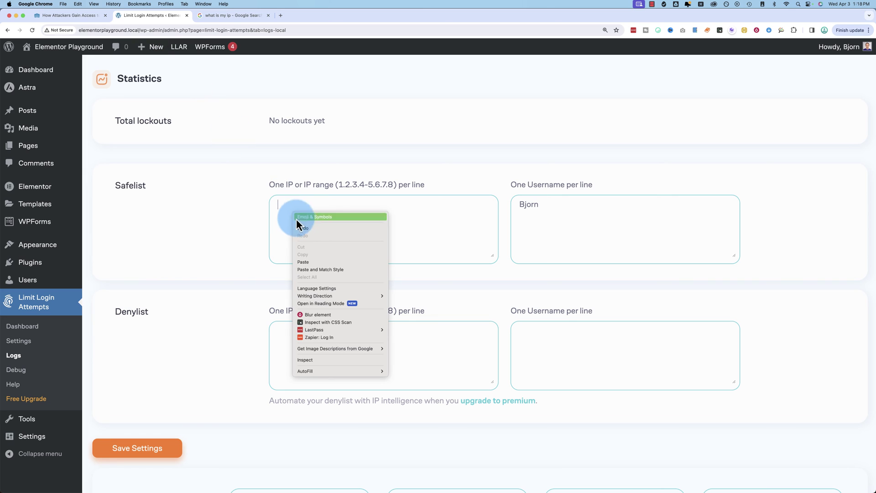
pyautogui.click(311, 263)
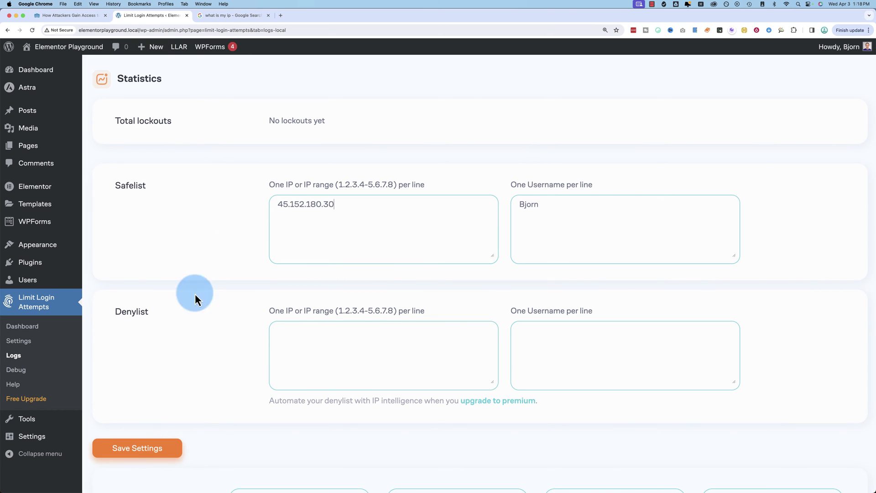
pyautogui.moveTo(335, 204); pyautogui.dragTo(254, 203)
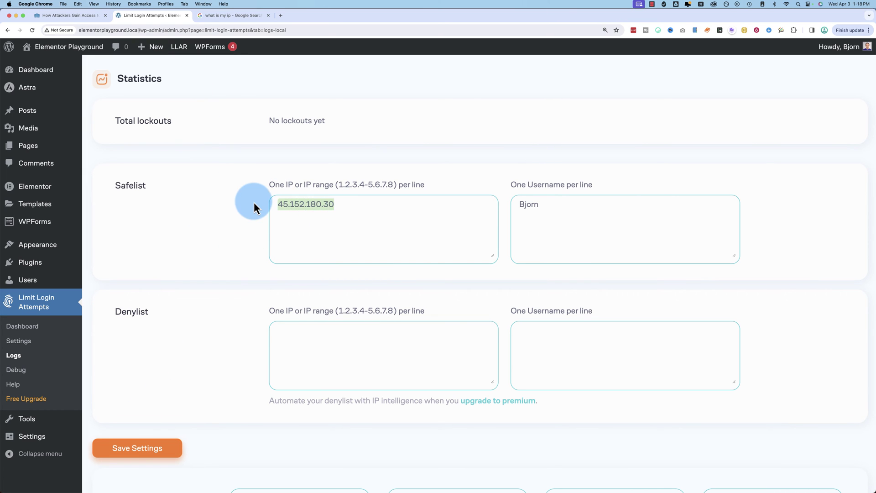
# Step: Delete the username Bjorn from the Safelist username box
pyautogui.click(226, 207)
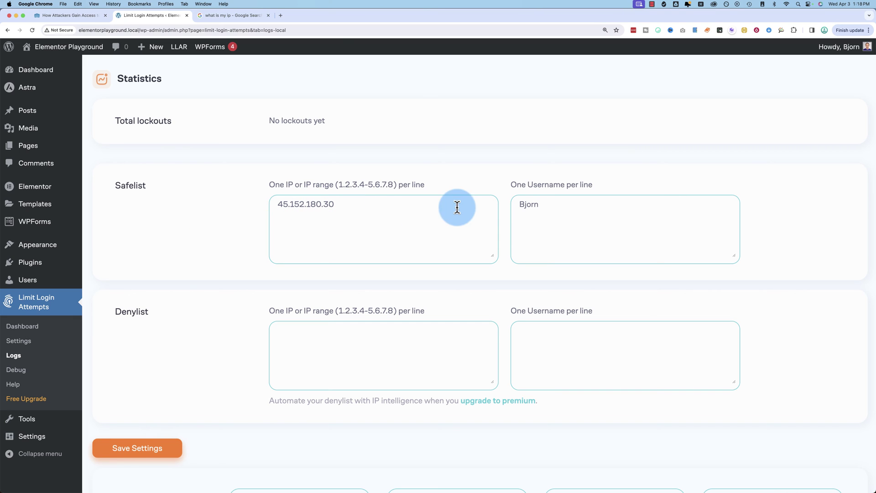
pyautogui.moveTo(519, 204); pyautogui.dragTo(547, 208)
pyautogui.press('BackSpace')
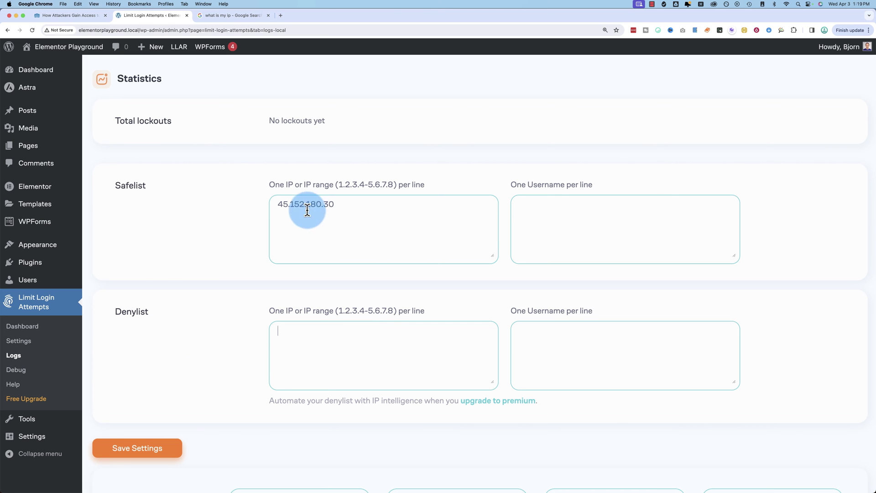
# Step: Delete the safelisted IP address, save the empty safelist, and log out of the dashboard
pyautogui.click(137, 447)
pyautogui.click(355, 333)
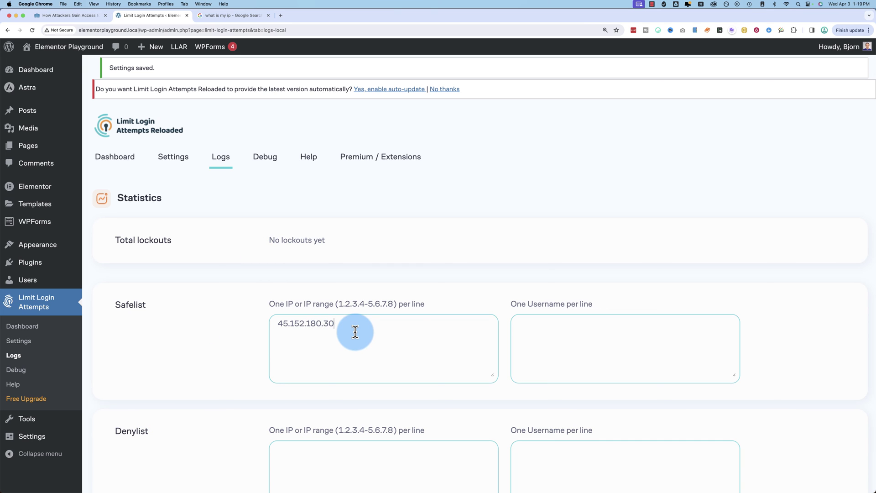
pyautogui.press('super+a')
pyautogui.press('BackSpace')
pyautogui.scroll(-10, 162, 339)
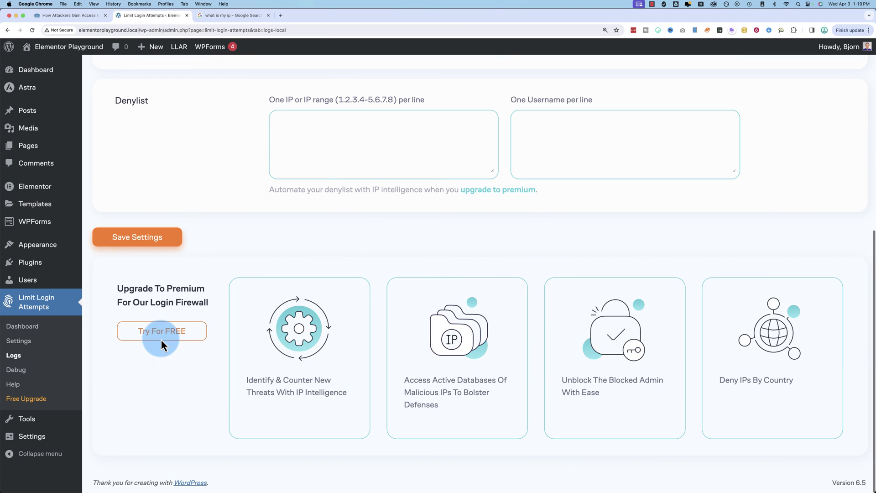
pyautogui.click(145, 240)
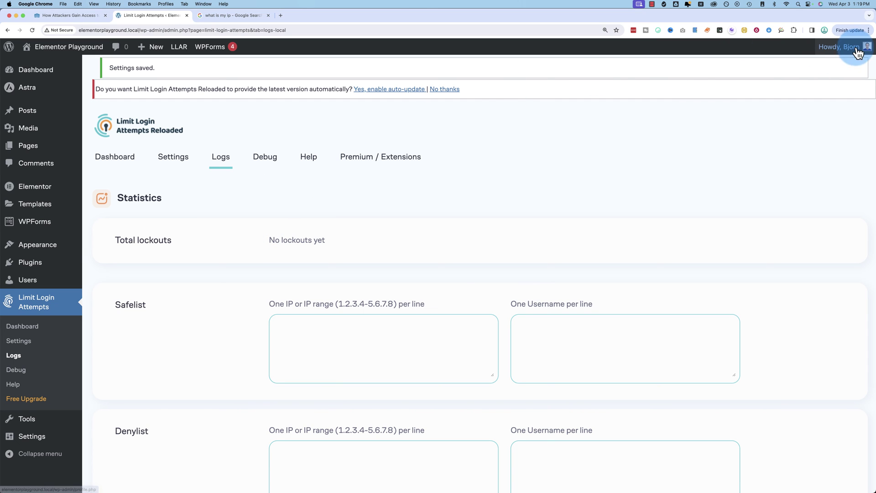
pyautogui.moveTo(840, 47)
pyautogui.click(805, 96)
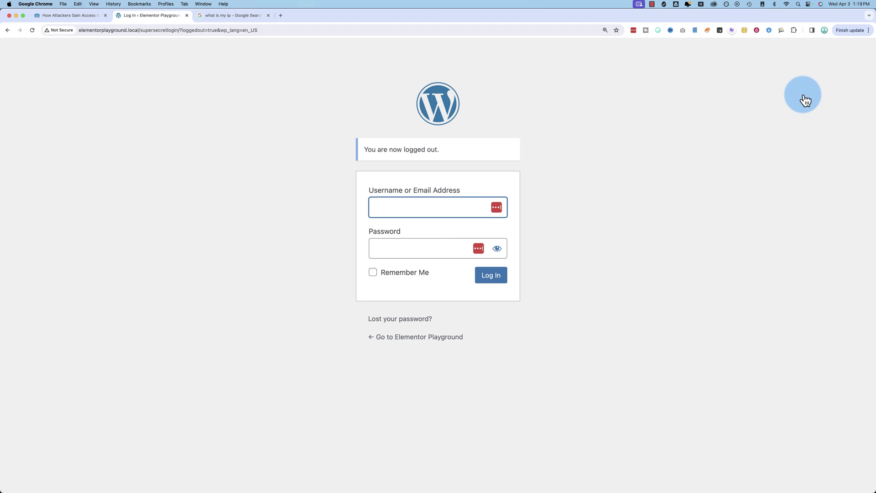
# Step: Submit a fake email and password, dismiss LastPass, and highlight the '3 attempts remaining' notice
pyautogui.click(450, 207)
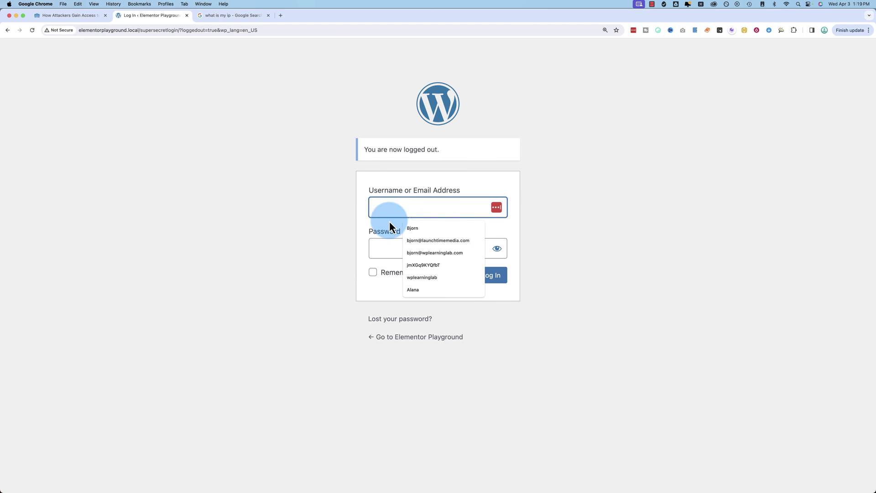
pyautogui.write('dslfdwli@soijfew.com')
pyautogui.press('Tab')
pyautogui.write('•••••••••••')
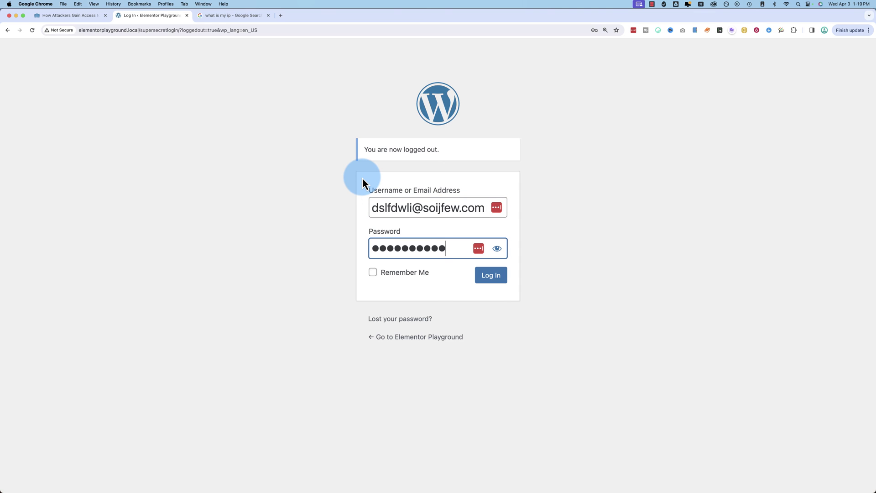
pyautogui.click(490, 274)
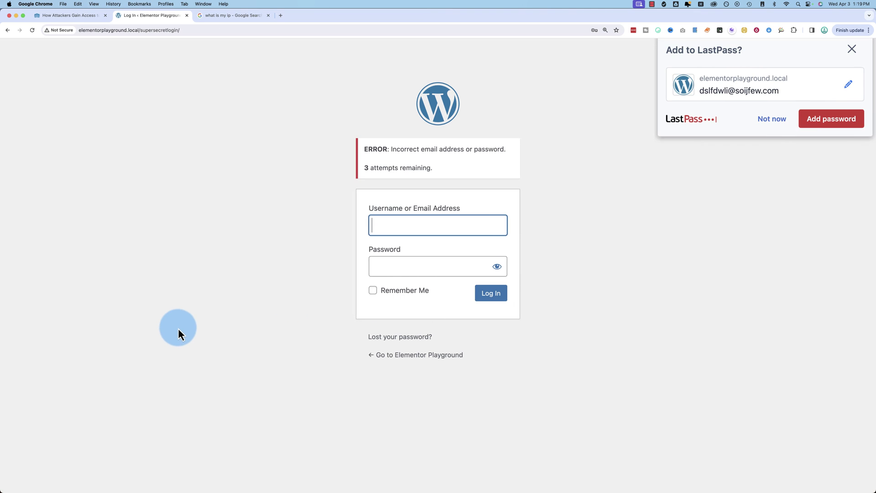
pyautogui.click(771, 130)
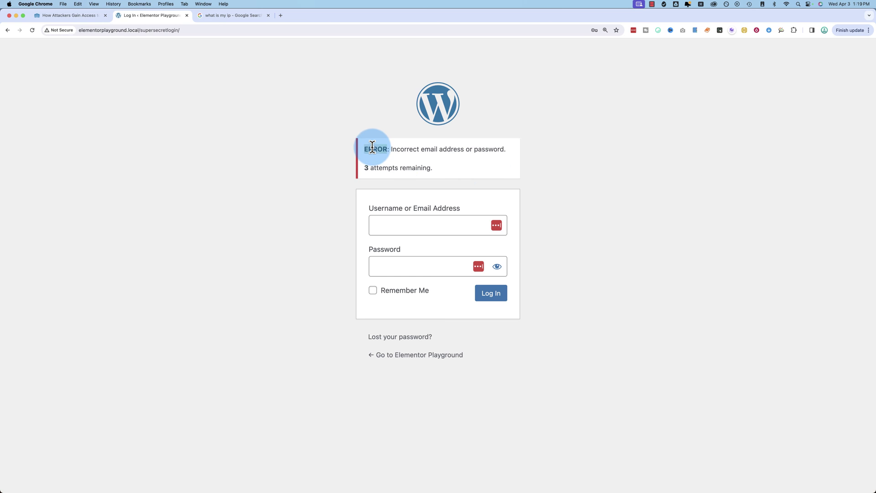
pyautogui.moveTo(365, 150)
pyautogui.mouseDown()
pyautogui.moveTo(471, 149)
pyautogui.moveTo(358, 171)
pyautogui.mouseUp()
pyautogui.click(470, 152)
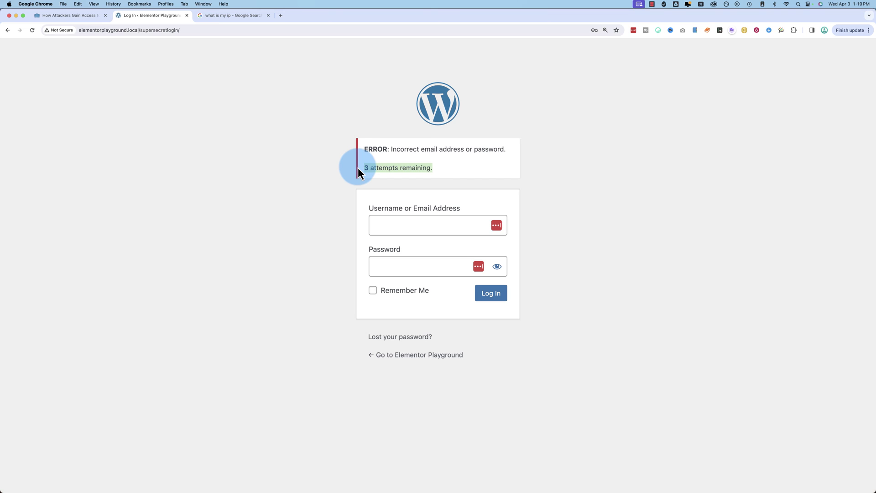
# Step: Submit a second login using a saved email address and a wrong password
pyautogui.click(390, 224)
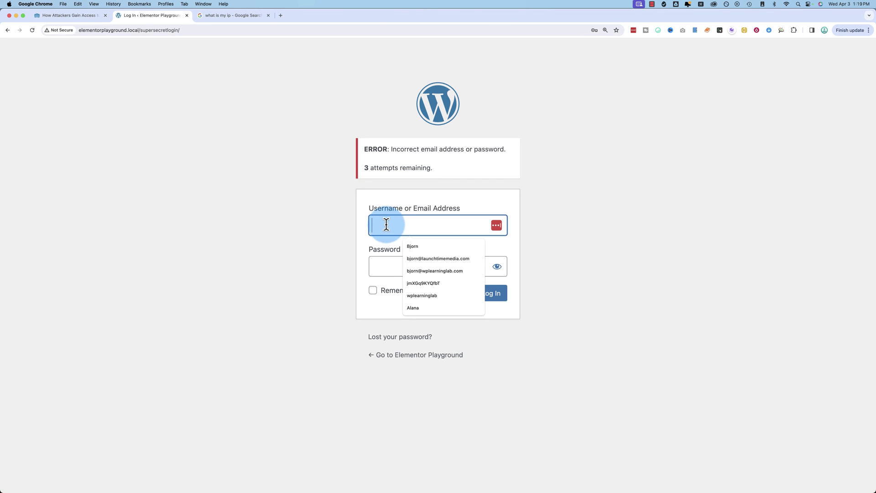
pyautogui.click(438, 271)
pyautogui.click(411, 263)
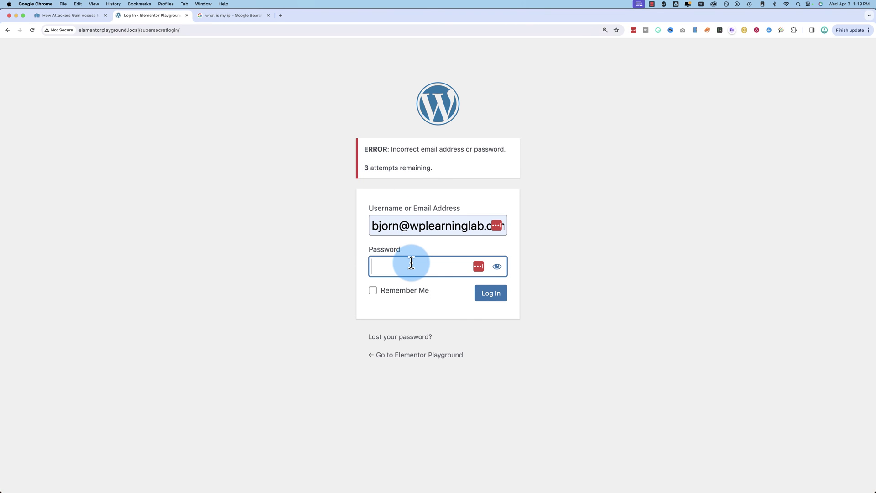
pyautogui.write('************')
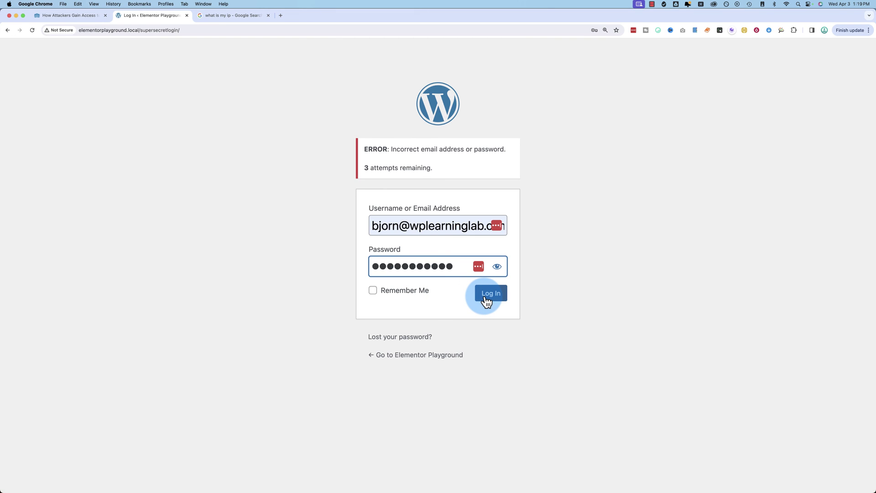
pyautogui.click(487, 296)
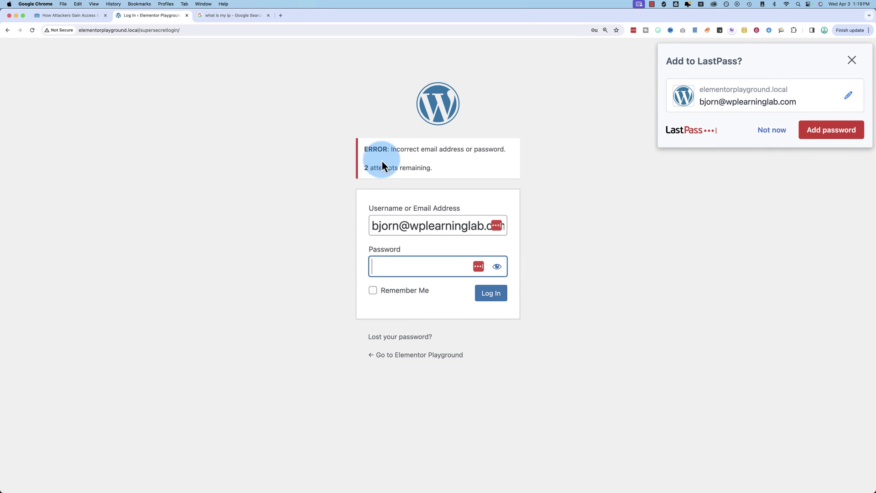
# Step: Highlight the incorrect email or password error, dismiss LastPass, and refocus the username field
pyautogui.moveTo(364, 149); pyautogui.dragTo(529, 154)
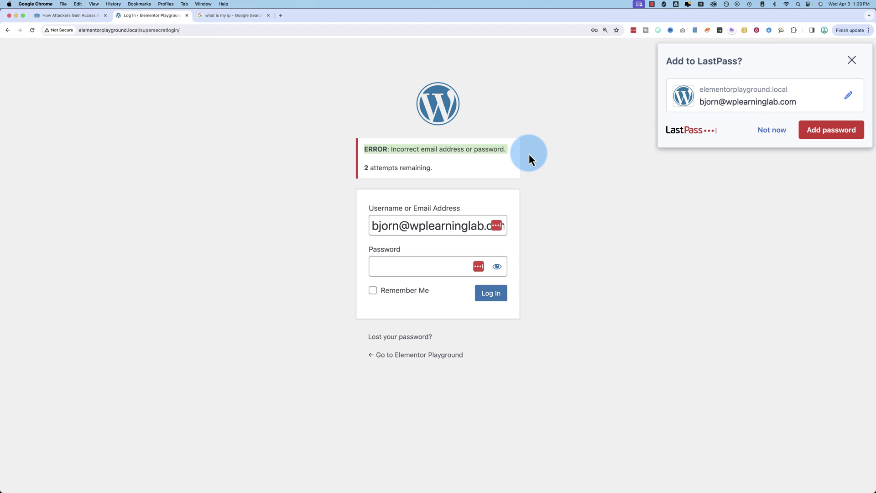
pyautogui.click(772, 130)
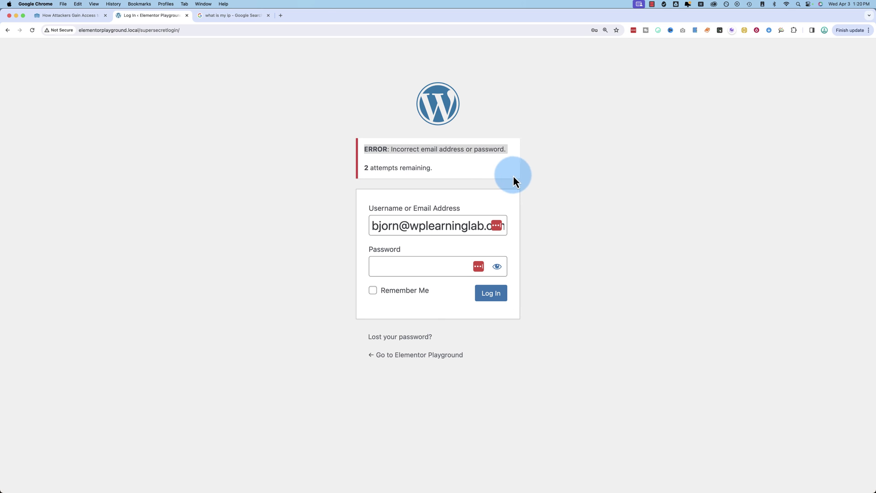
pyautogui.click(496, 171)
pyautogui.click(406, 225)
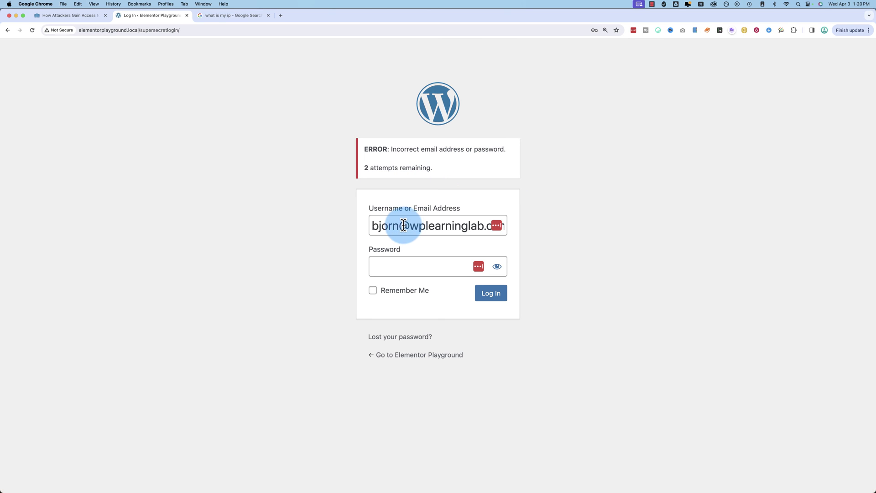
# Step: Edit the email's domain in the username and submit a third failed login
pyautogui.moveTo(372, 225); pyautogui.dragTo(514, 230)
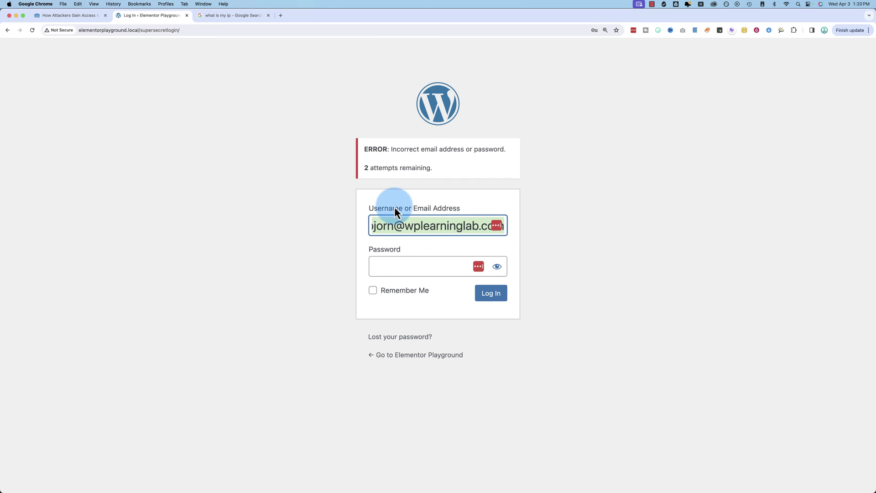
pyautogui.click(393, 167)
pyautogui.click(415, 223)
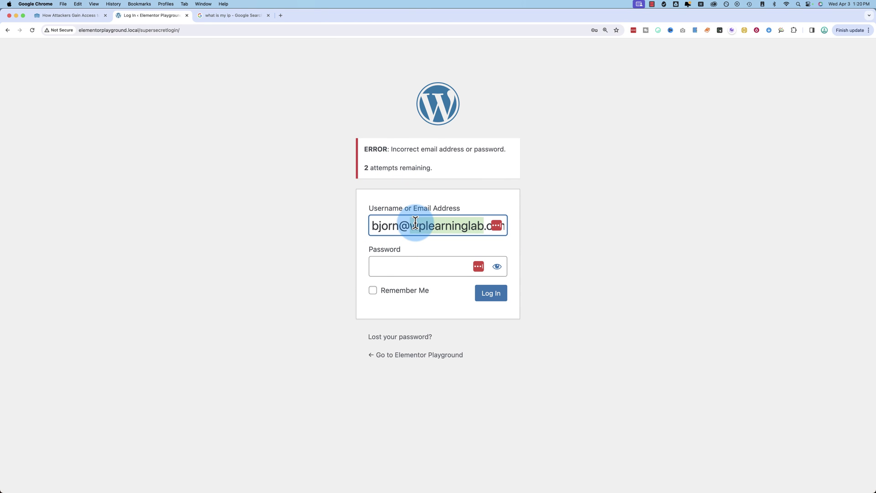
pyautogui.write('fdwf')
pyautogui.click(418, 268)
pyautogui.write('password')
pyautogui.click(490, 293)
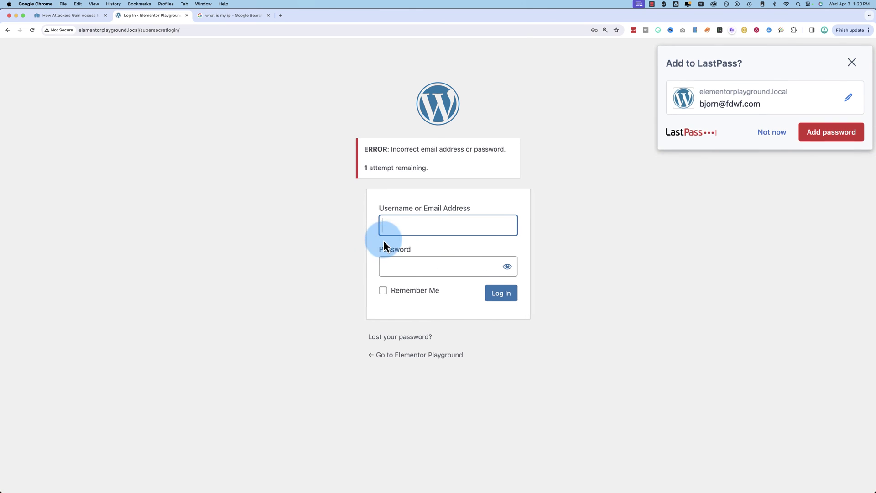
# Step: Submit a fourth failed login and highlight the 20-minute lockout message
pyautogui.click(387, 226)
pyautogui.click(405, 266)
pyautogui.press('Return')
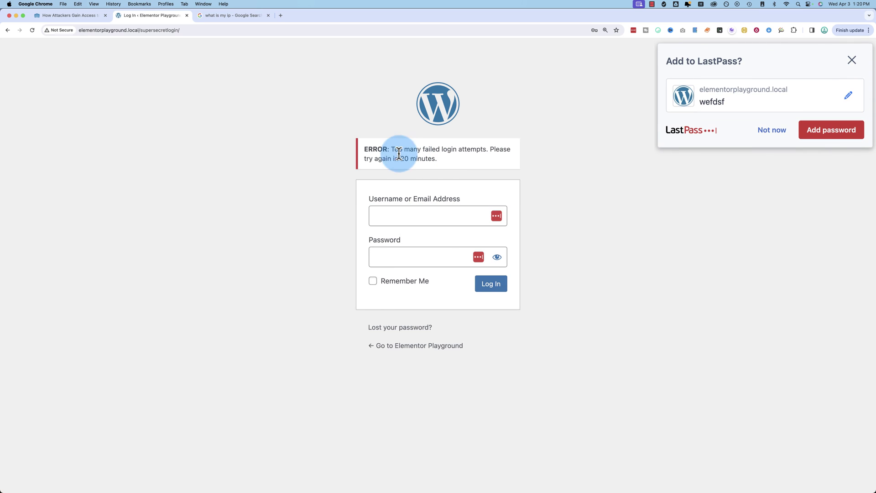
pyautogui.moveTo(364, 149); pyautogui.dragTo(493, 165)
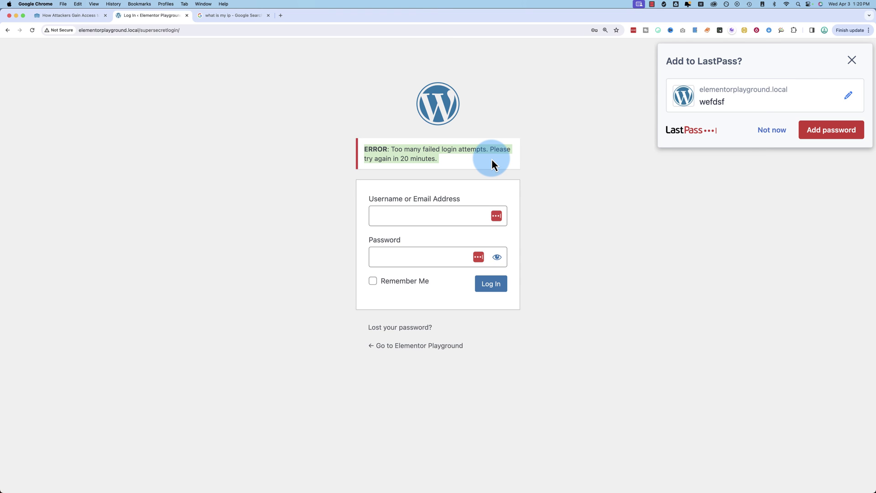
pyautogui.click(771, 130)
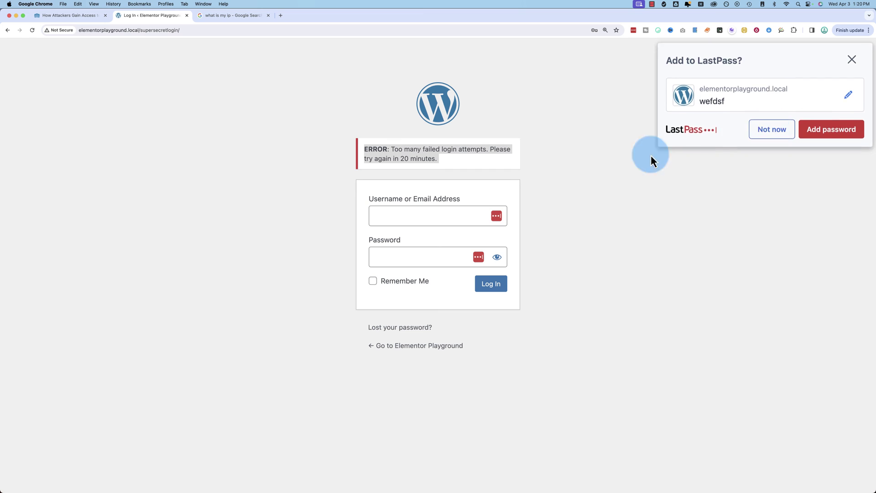
pyautogui.click(531, 168)
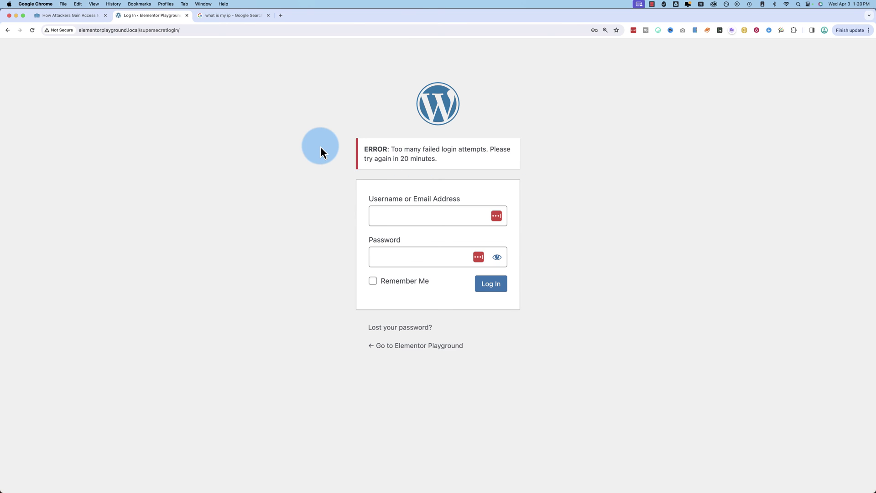
pyautogui.moveTo(490, 146); pyautogui.dragTo(321, 151)
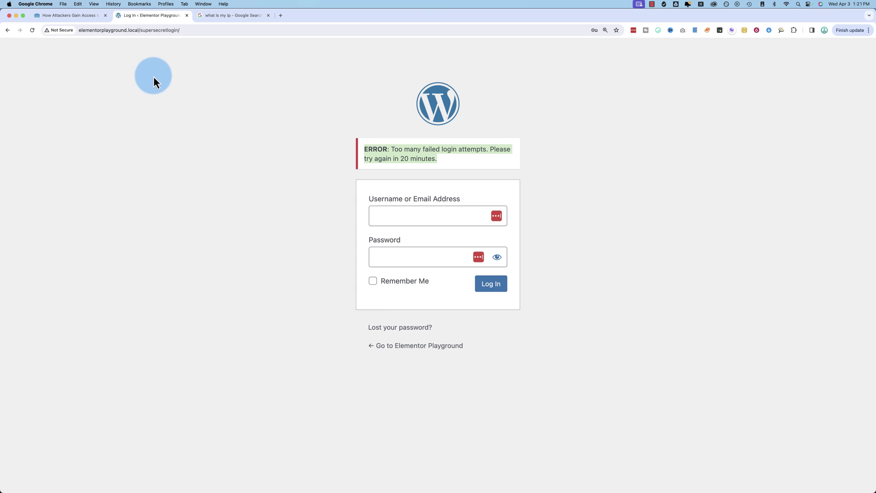
pyautogui.click(151, 30)
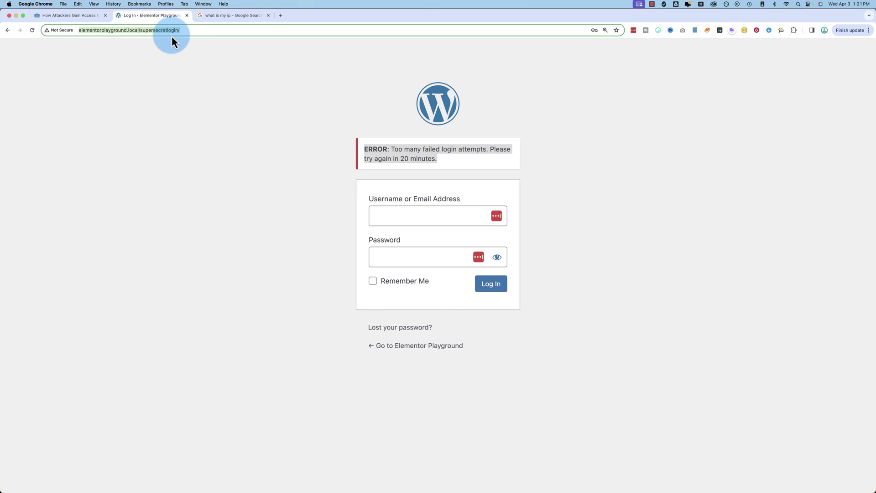
pyautogui.click(152, 30)
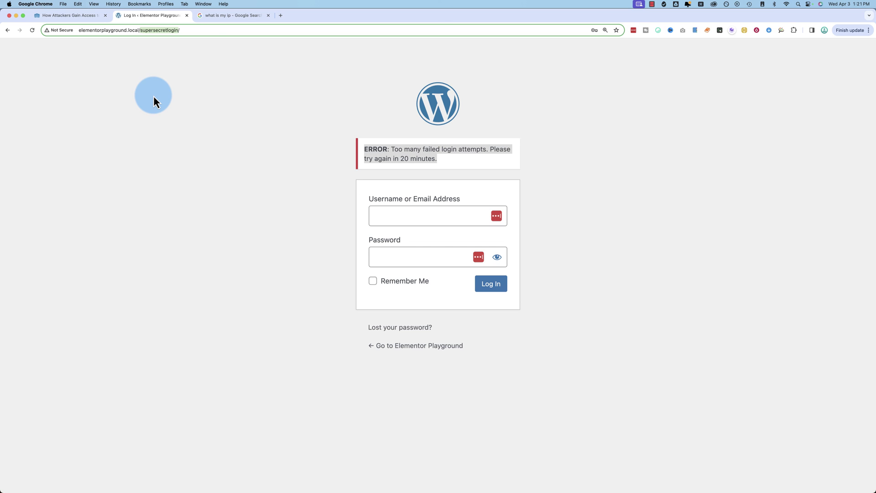
pyautogui.click(296, 133)
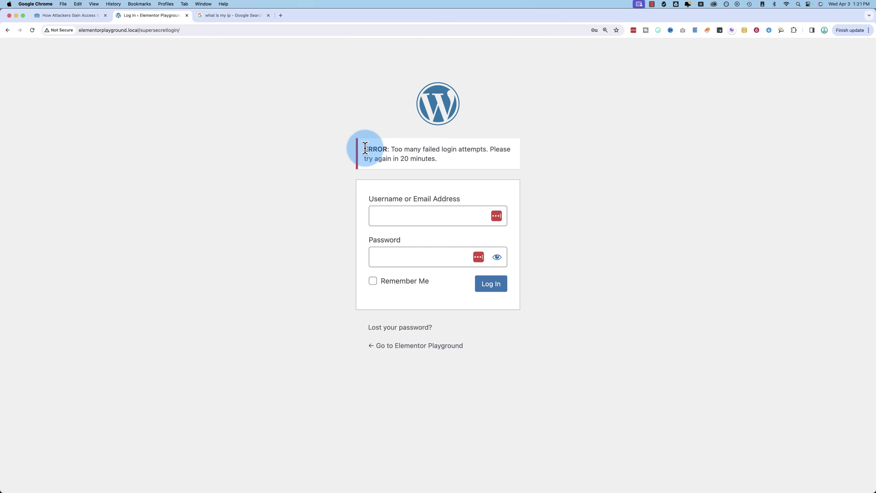